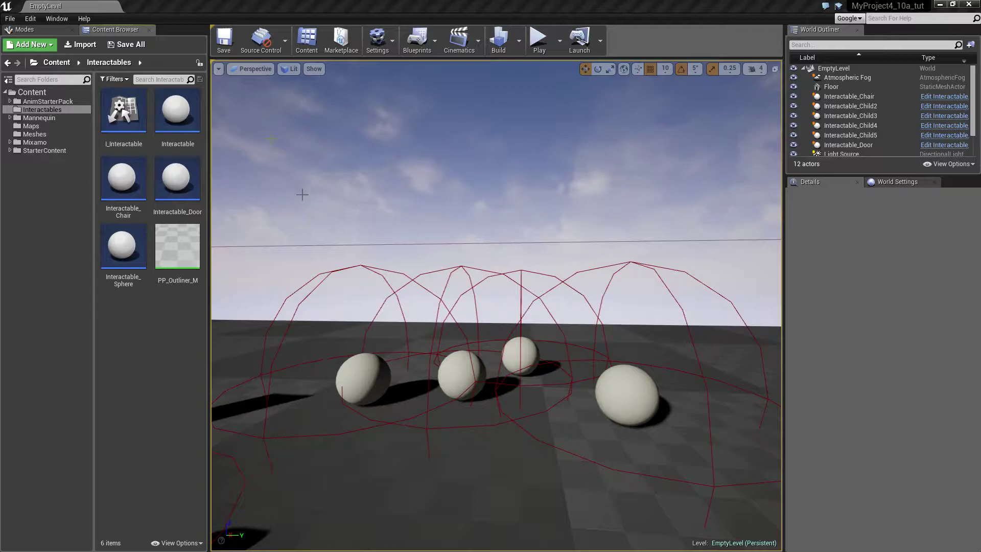
Create a child blueprint class of Interactable named Weapon.
click(179, 112)
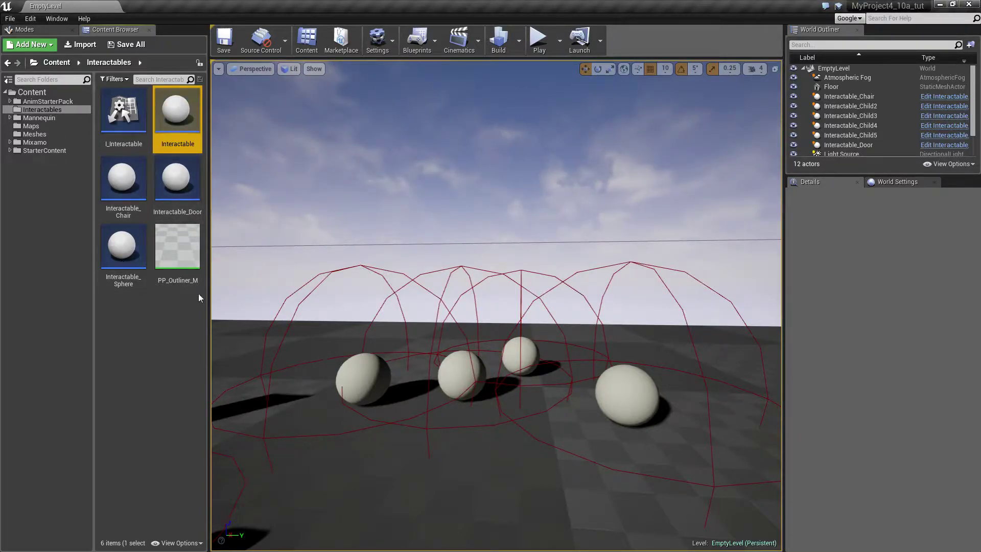
right_click(175, 115)
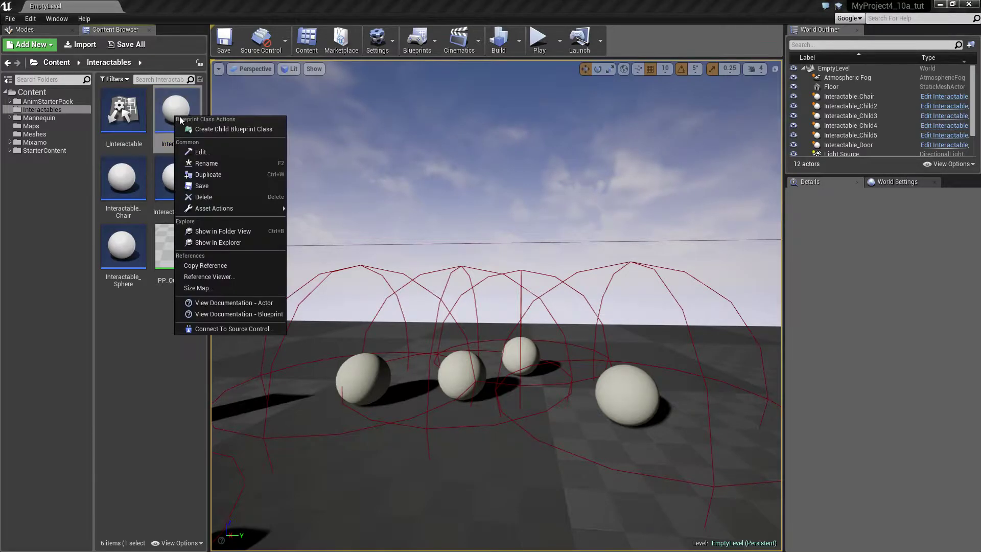
click(223, 131)
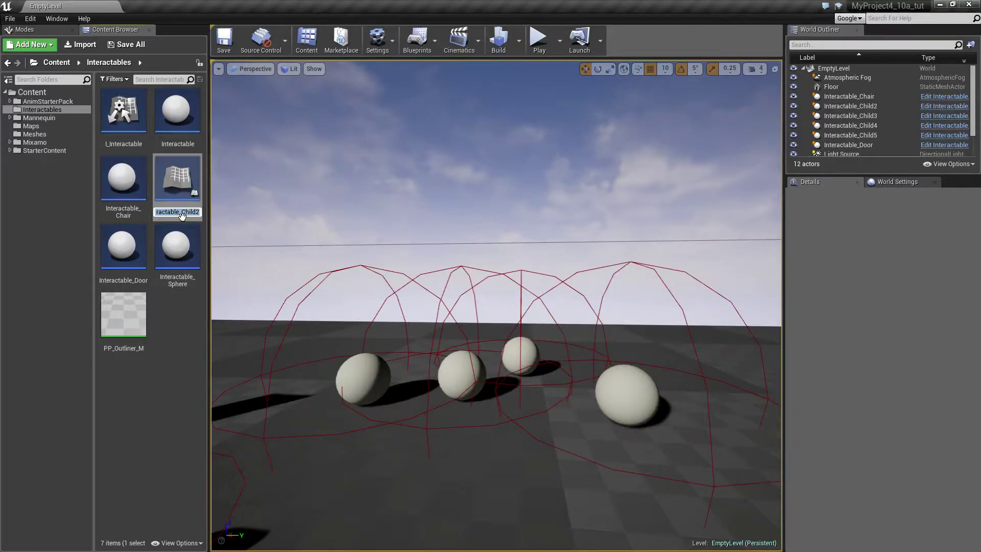
text(Weapon)
key(Return)
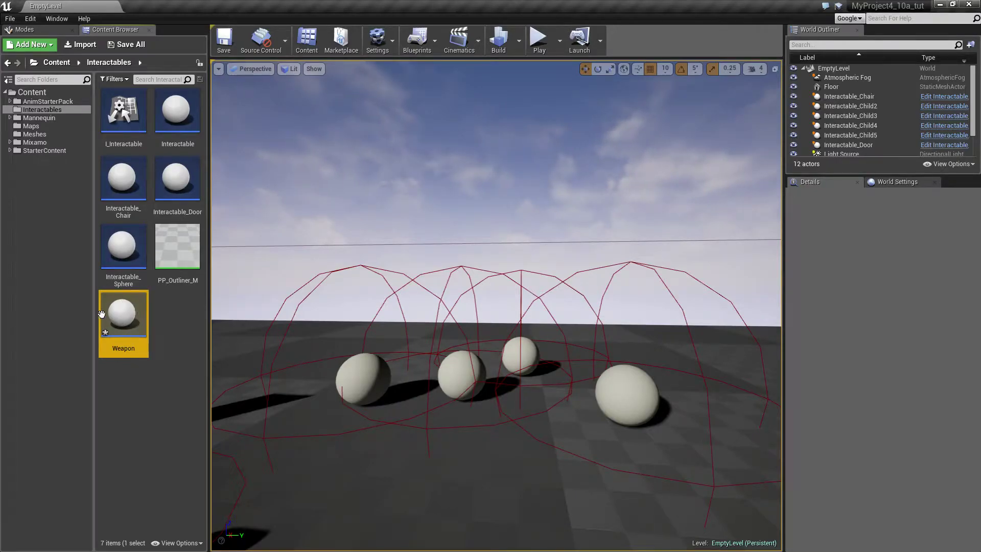
Open the Weapon blueprint and select its inherited StaticMesh component.
double_click(128, 316)
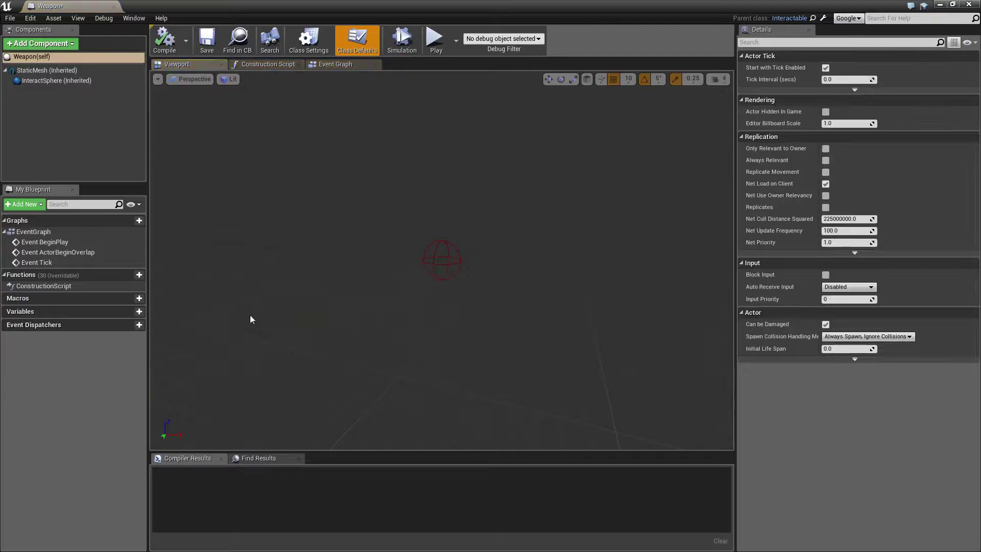
click(38, 60)
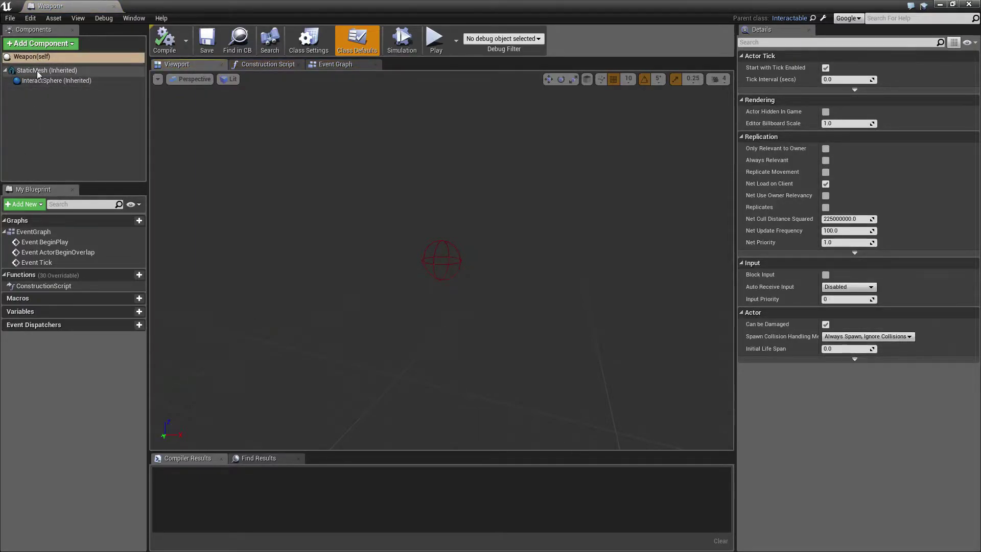
click(37, 70)
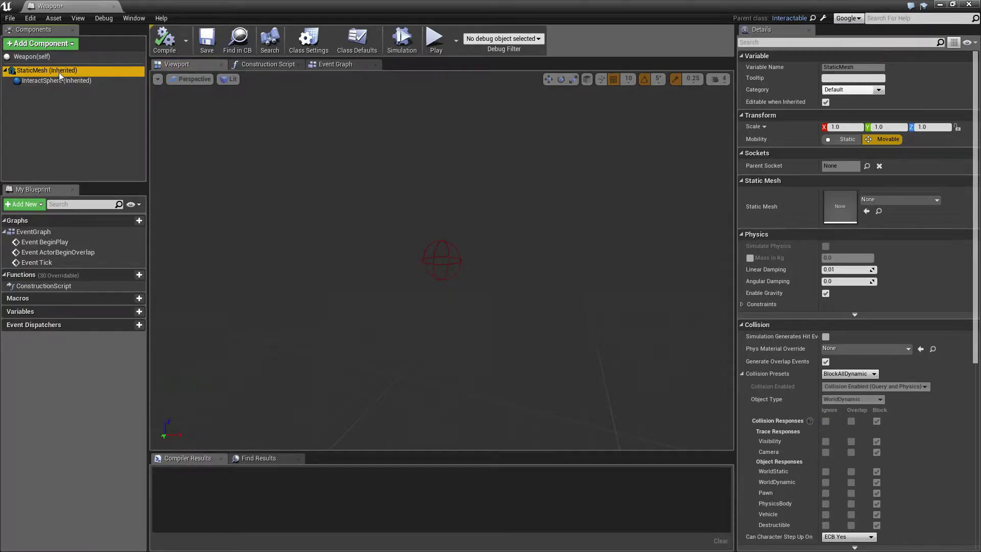
right_click(44, 70)
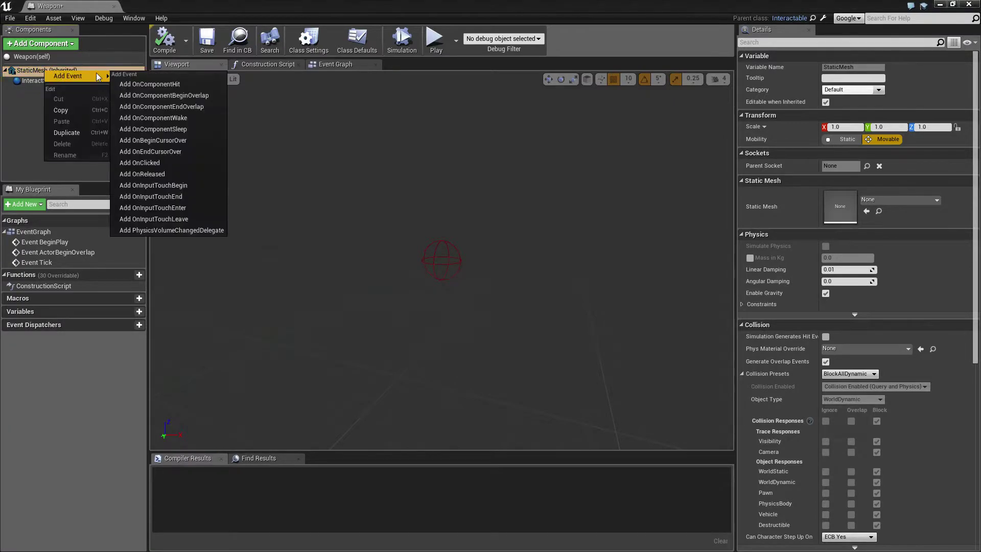
Add a Static Mesh component named Magazine under the inherited StaticMesh, and save and close the Weapon blueprint.
click(34, 45)
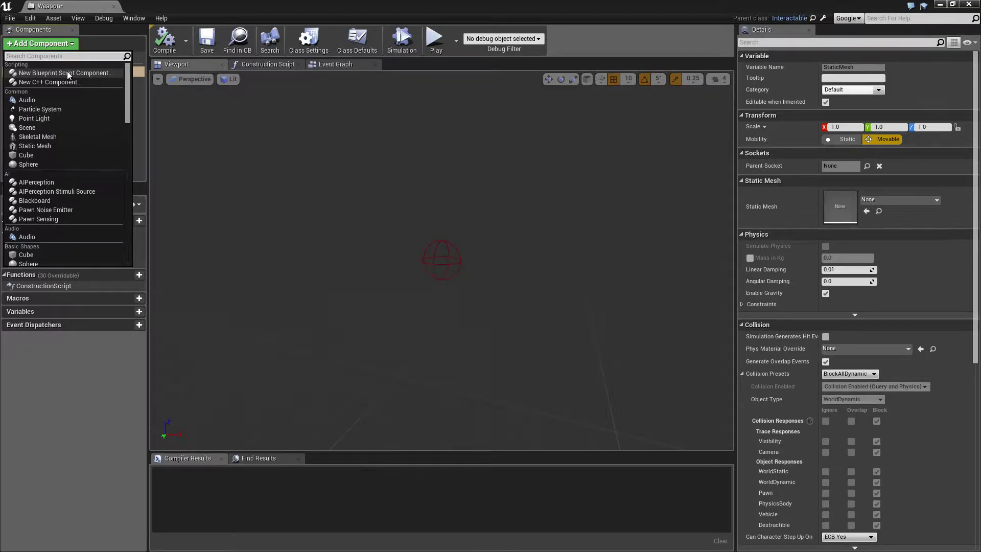
text(static)
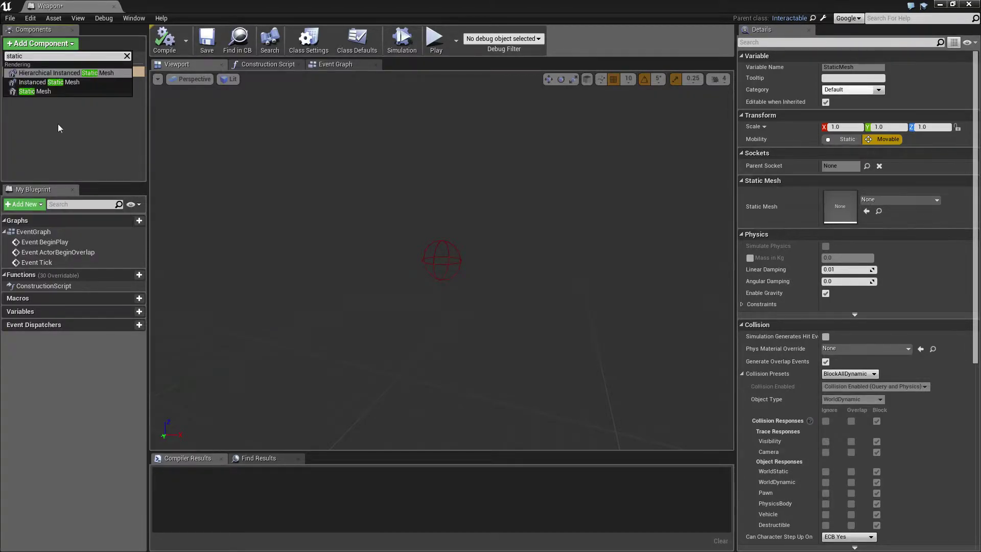
click(35, 91)
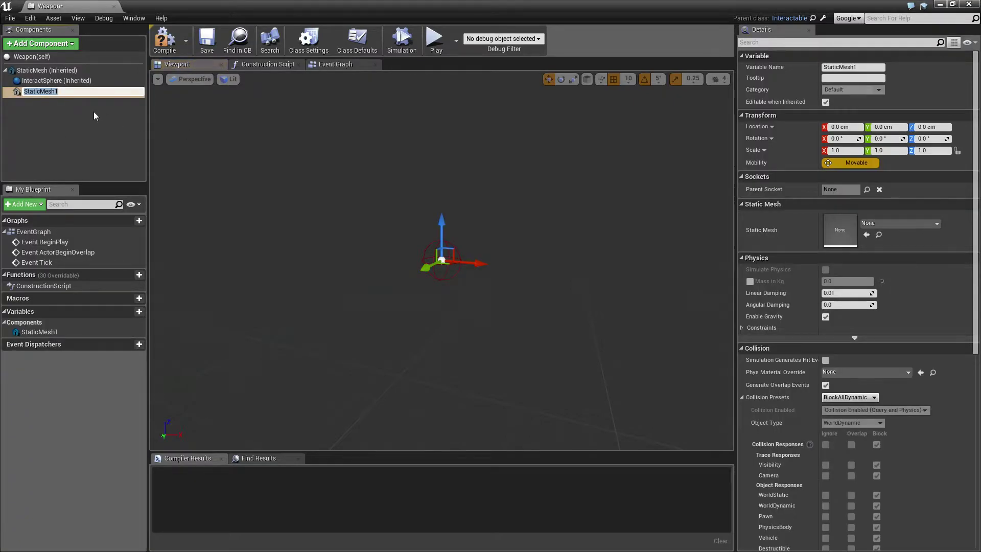
text(Magazine)
key(Return)
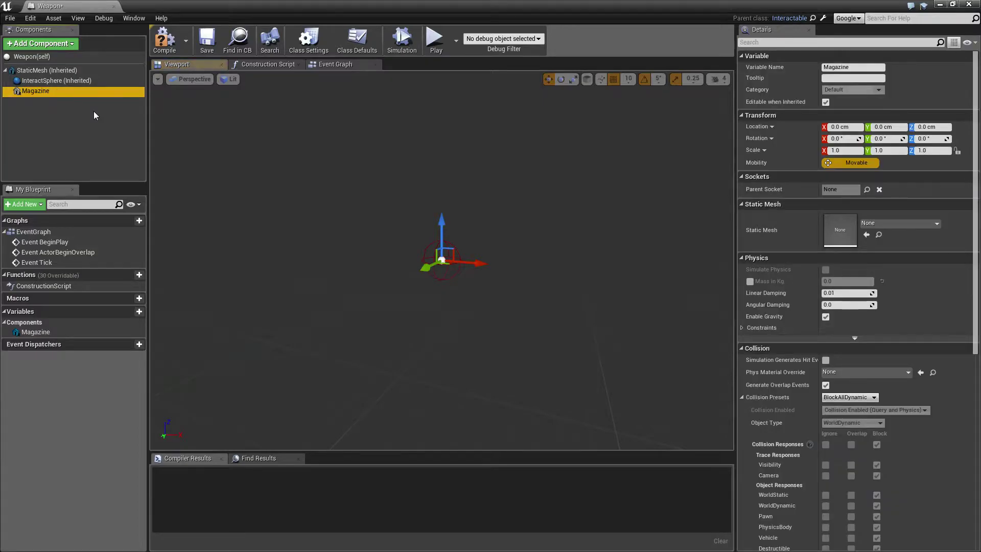
key(ctrl+s)
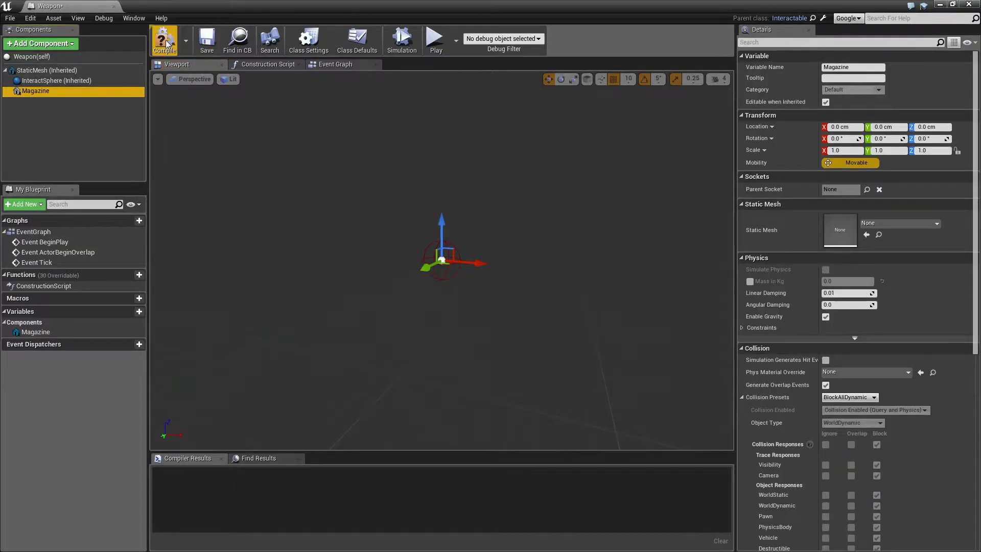
click(114, 7)
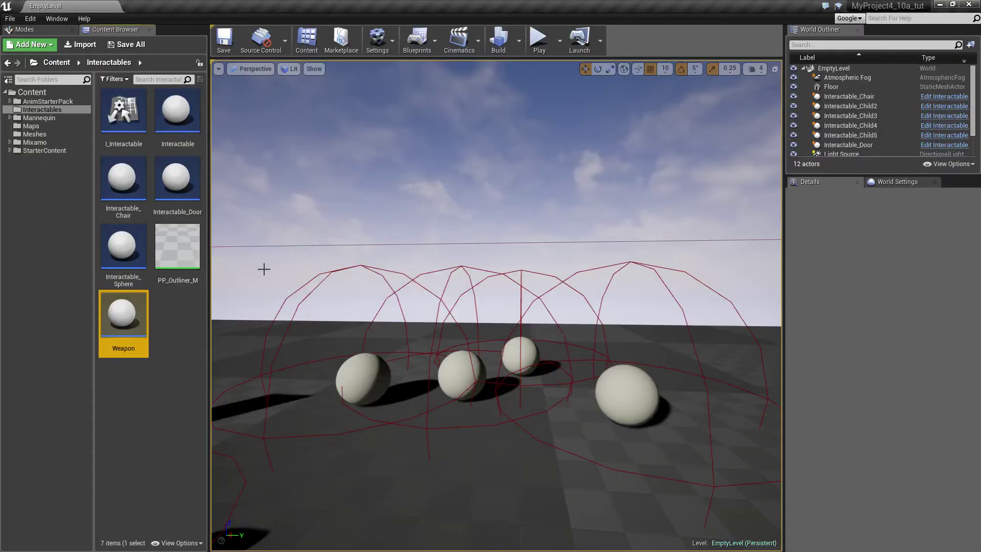
Create a child blueprint class of Weapon named M4A1Rifle.
right_click(123, 317)
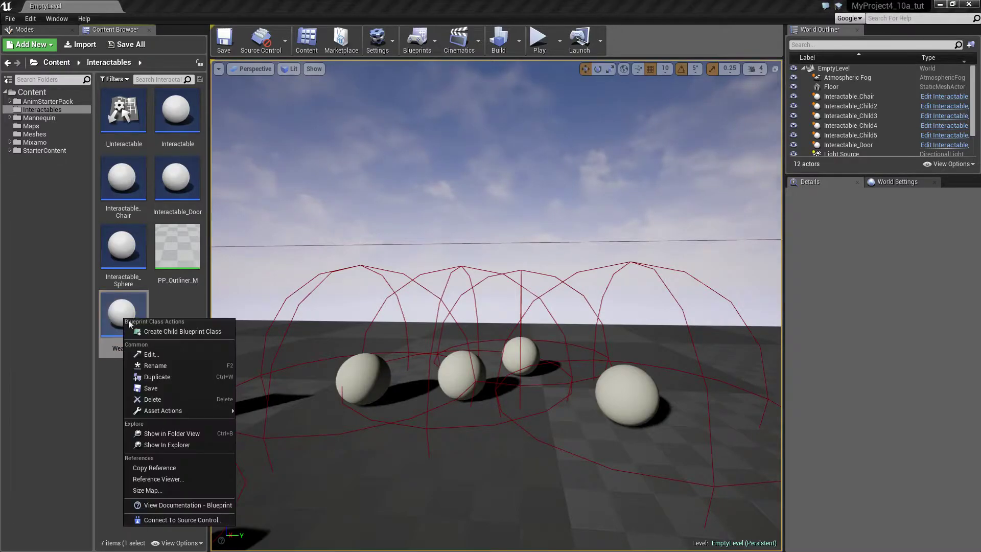
click(174, 331)
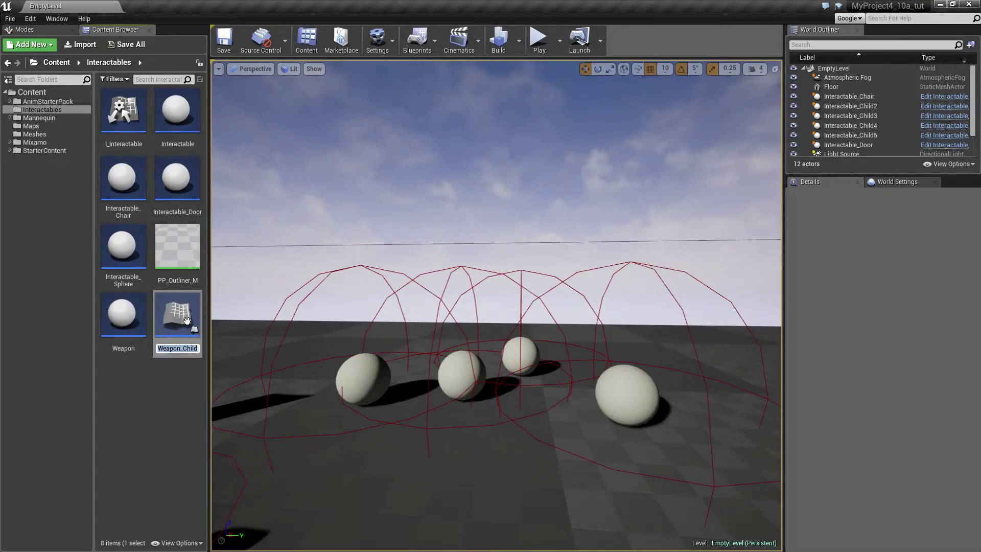
text(M)
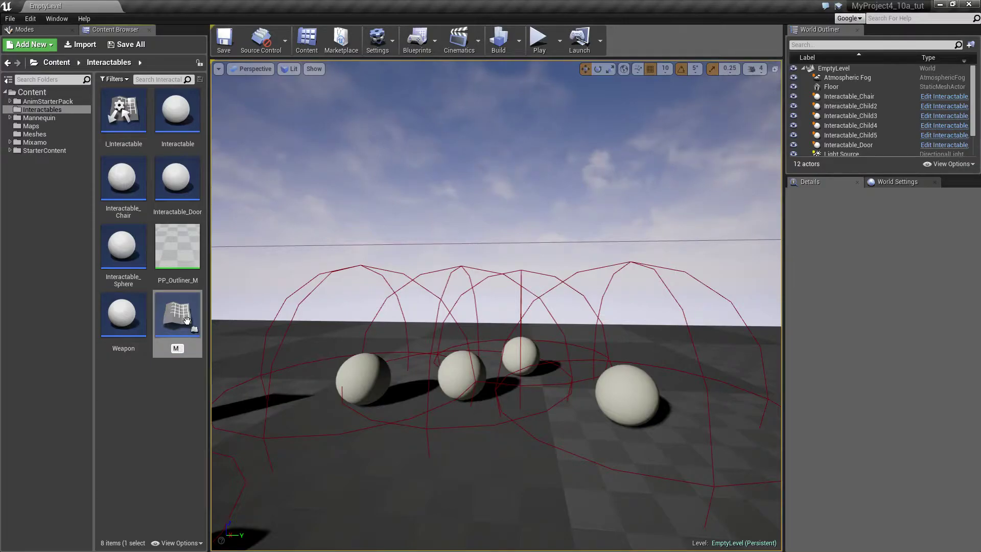
text(4A1)
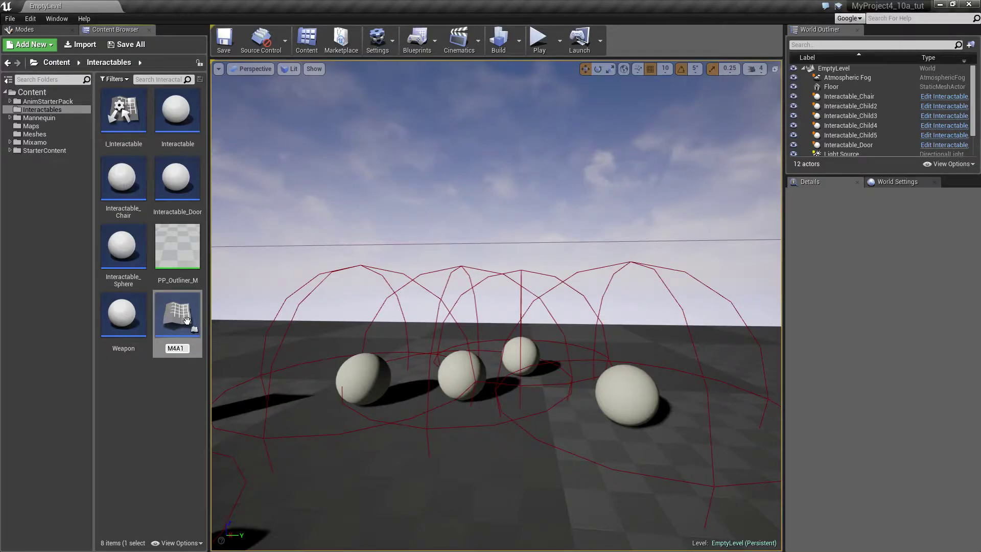
text(Rifle)
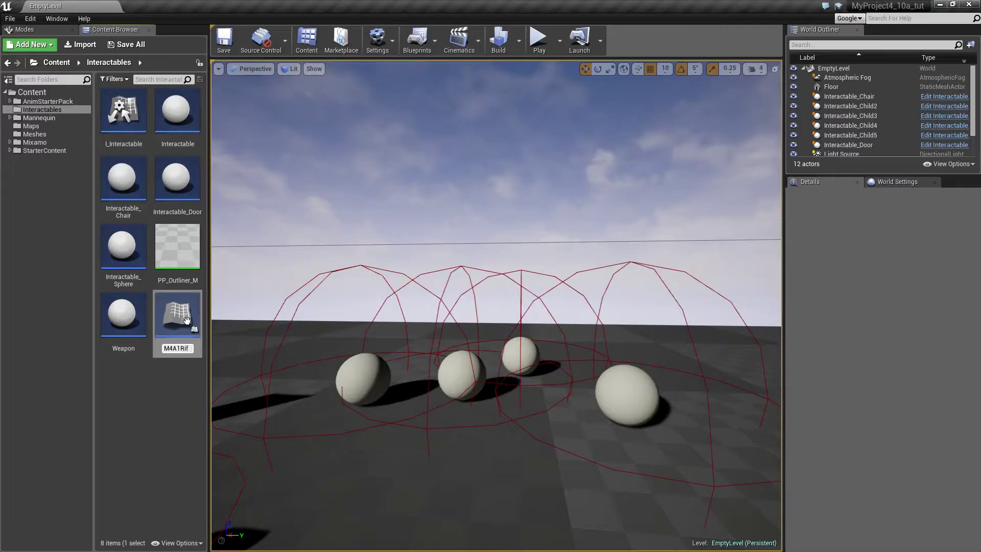
key(Return)
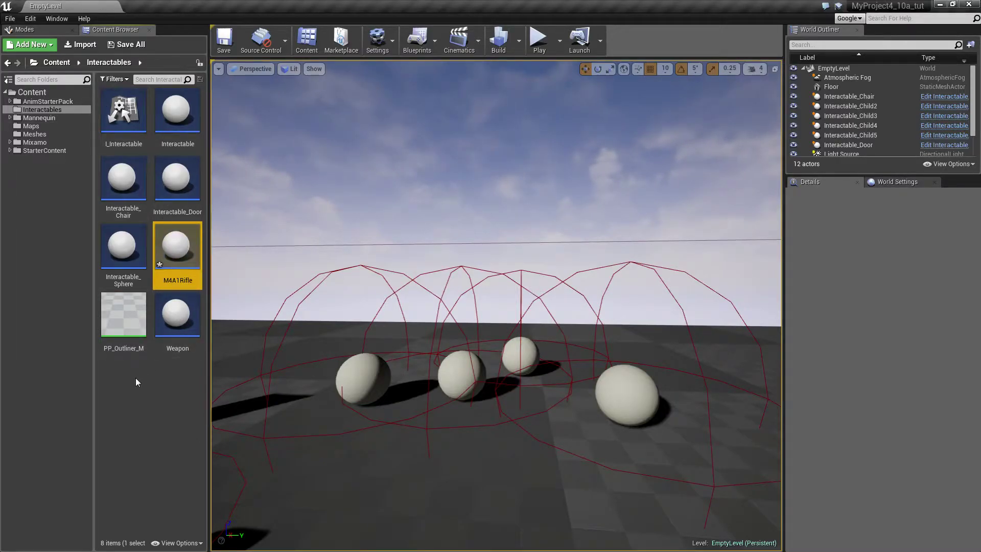
Create a new folder named M4A1Rifle inside the Interactables folder.
right_click(131, 394)
click(160, 144)
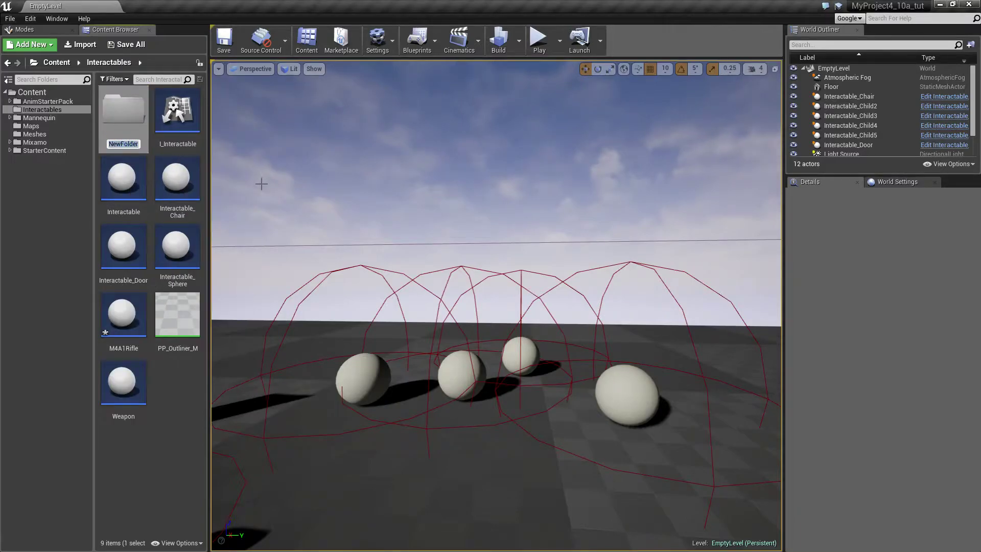
text(M4A1)
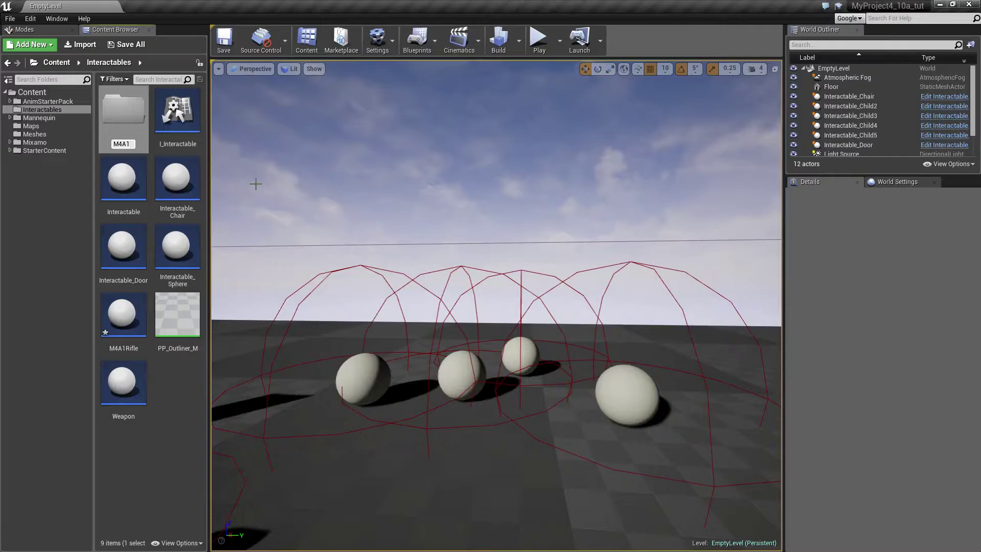
text(Rifle)
key(Return)
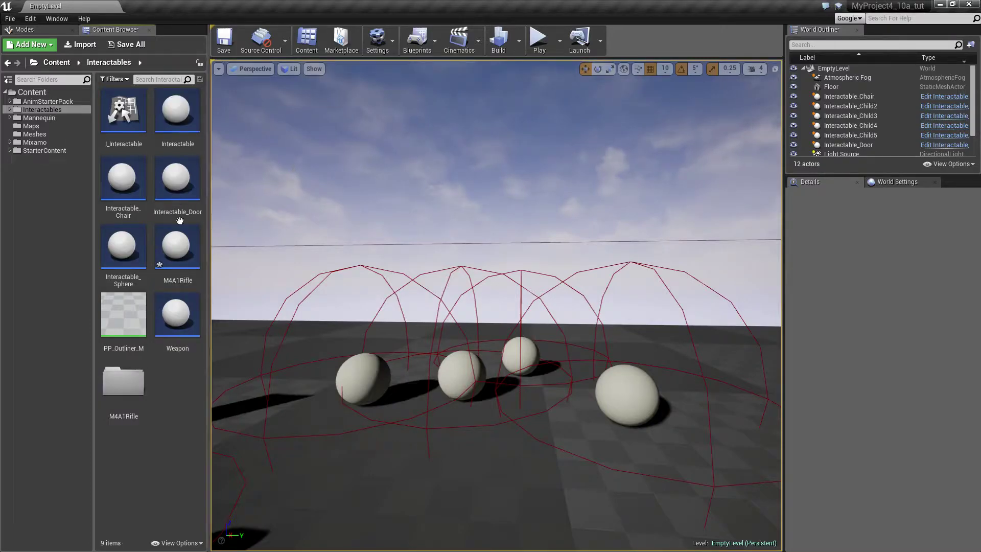
Move the M4A1Rifle blueprint into the M4A1Rifle folder.
click(175, 245)
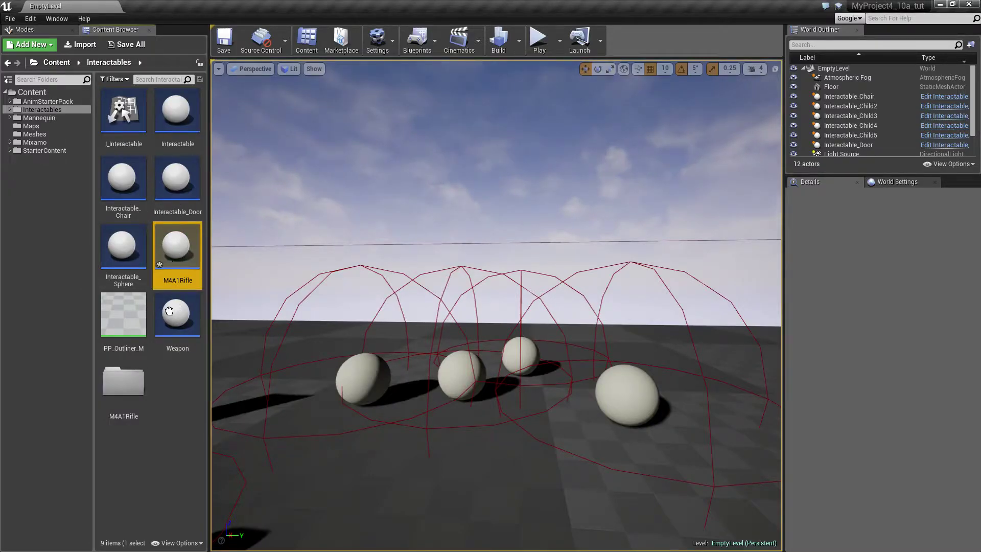
drag(169, 311, 122, 382)
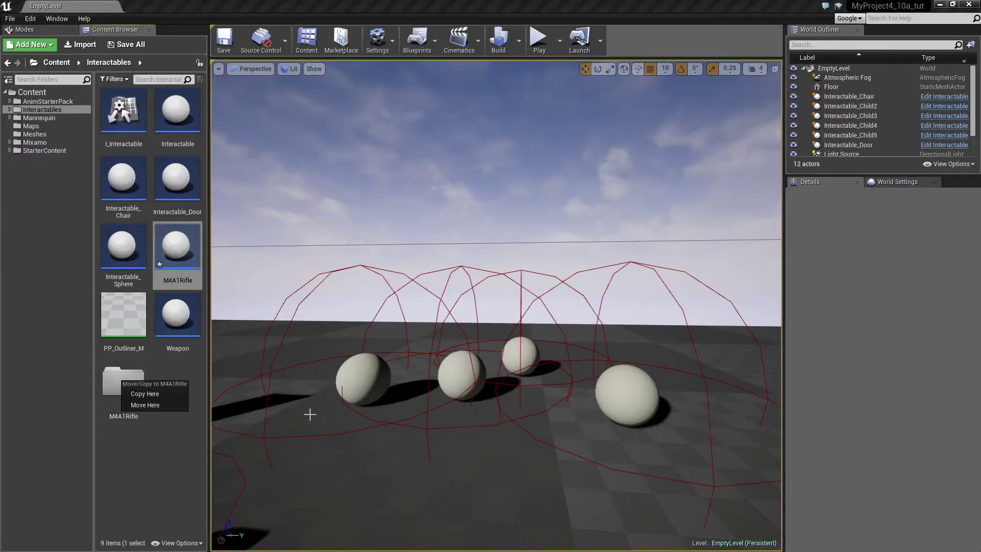
click(140, 405)
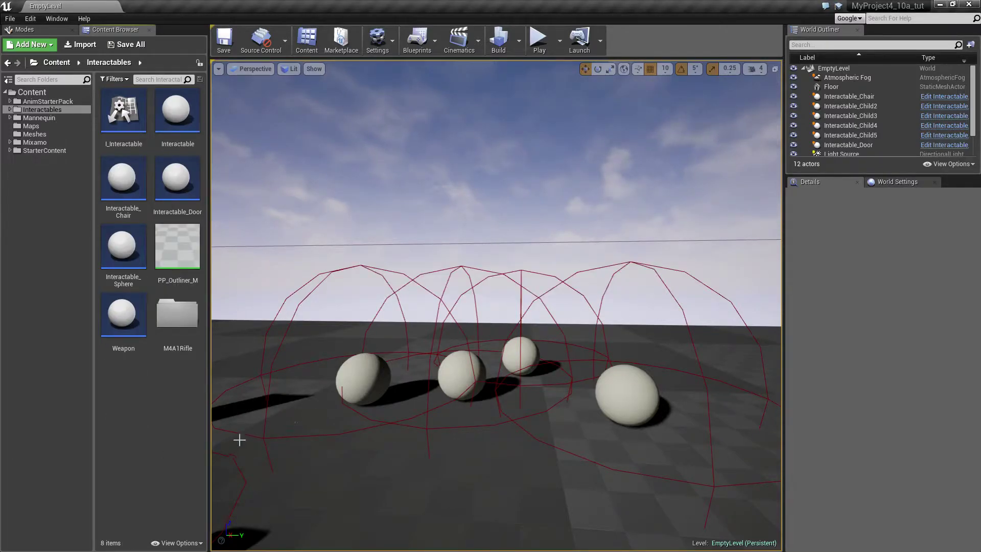
Open the M4A1Rifle folder, start an asset import and browse to the m4a1 folder within Models.
double_click(165, 319)
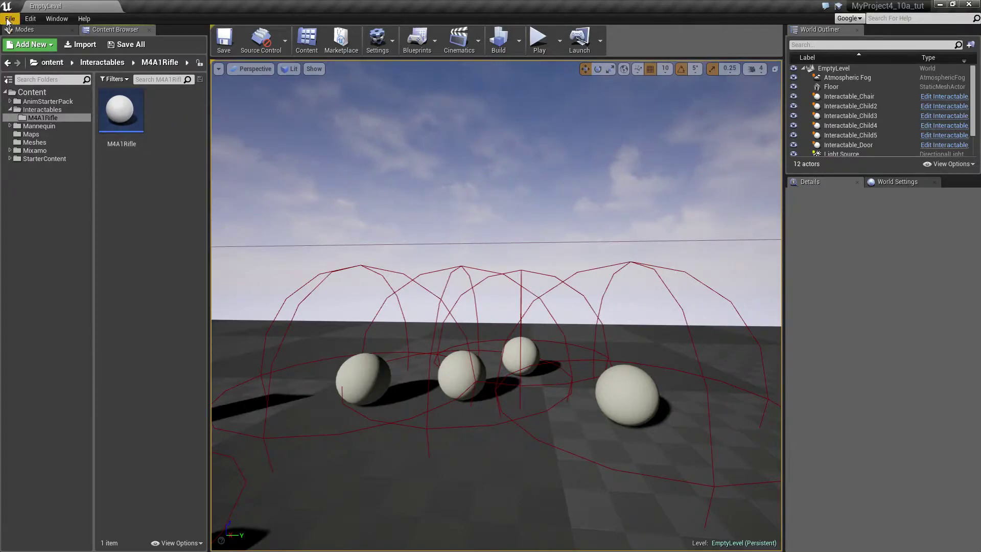
click(77, 48)
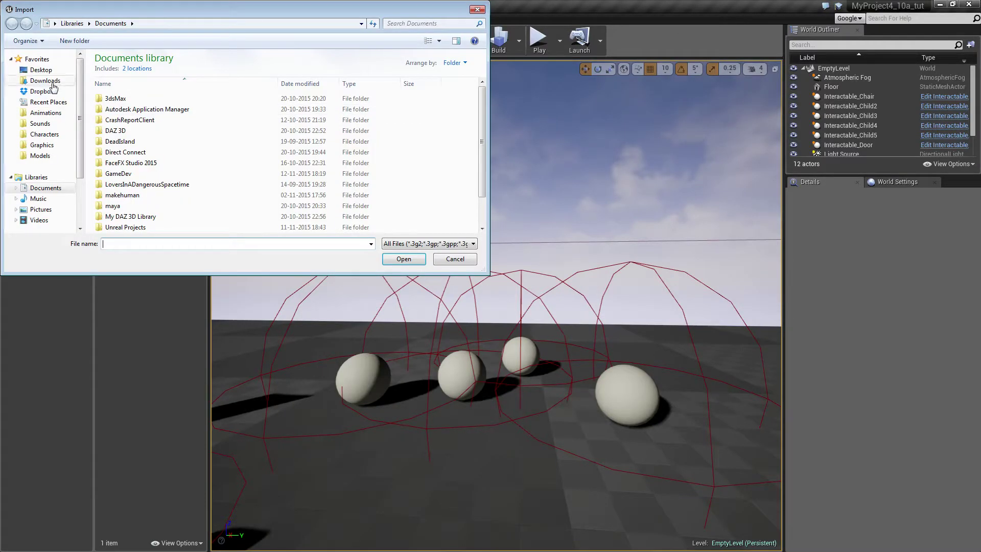
click(45, 157)
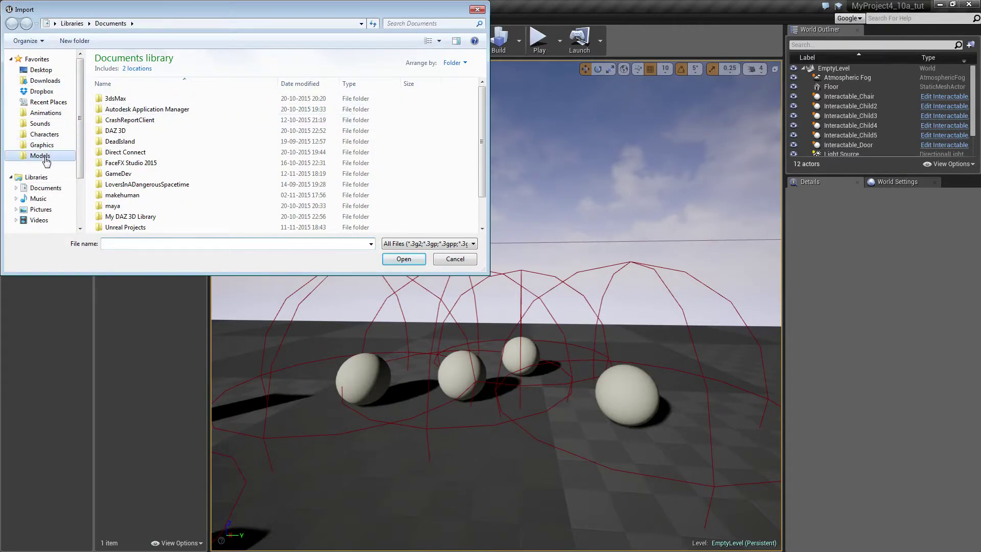
double_click(144, 100)
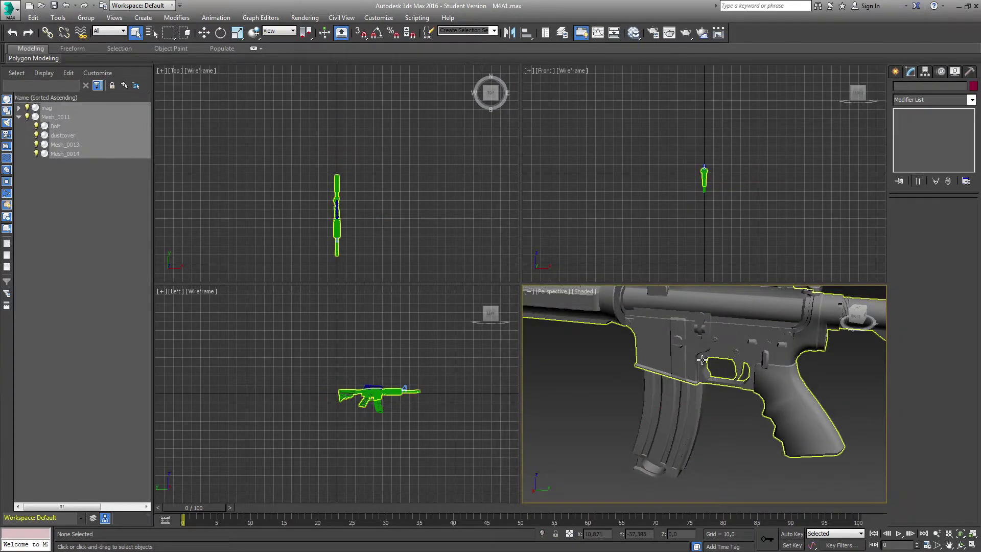
Switch to 3ds Max, select the M4A1 model's magazine mesh and examine it against the rest of the rifle.
scroll(698, 354, down, 10)
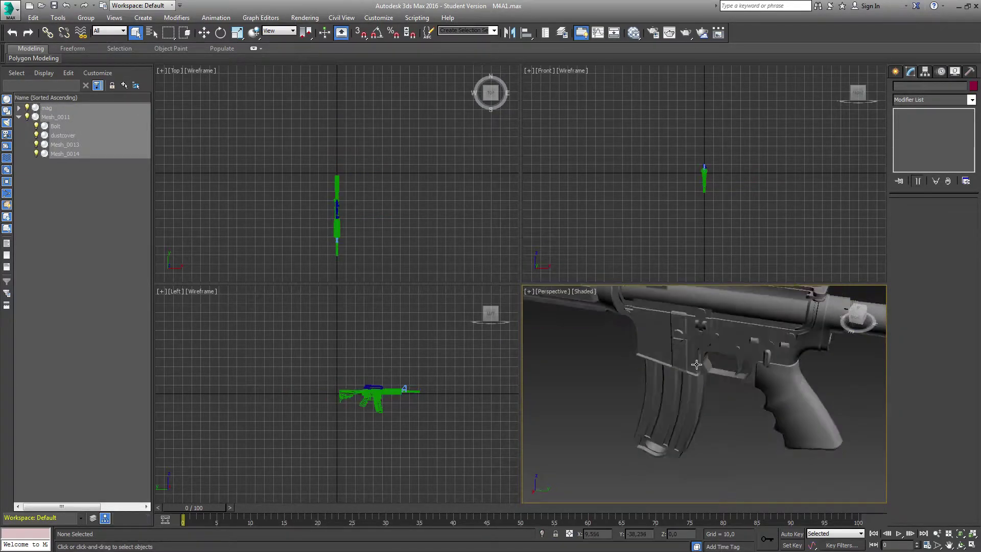
scroll(698, 337, up, 1)
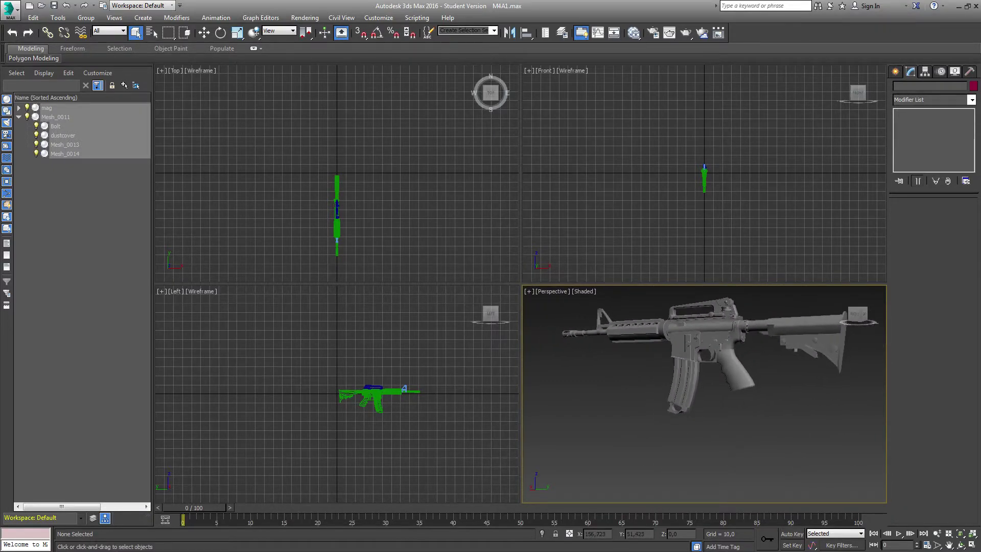
click(681, 385)
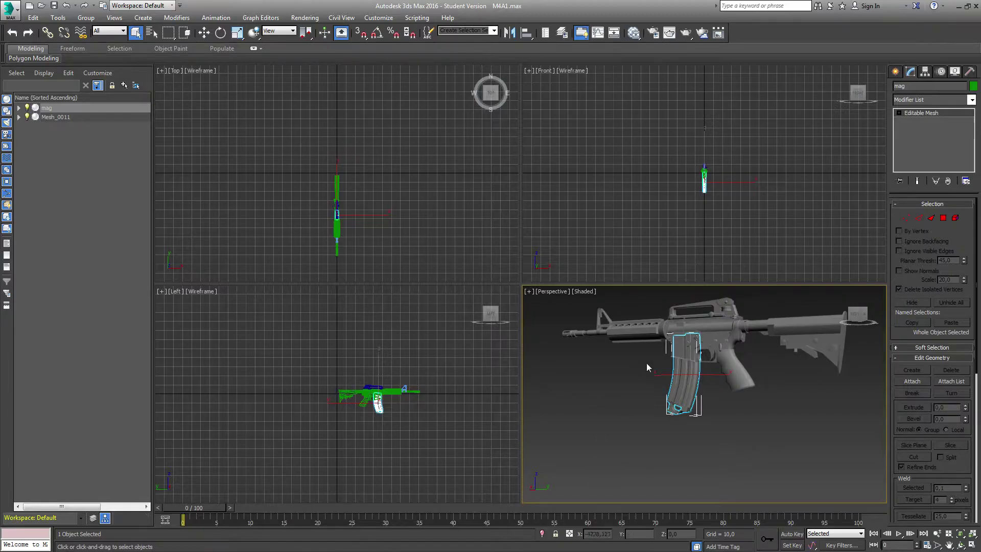
alt+middle_drag(721, 356, 701, 364)
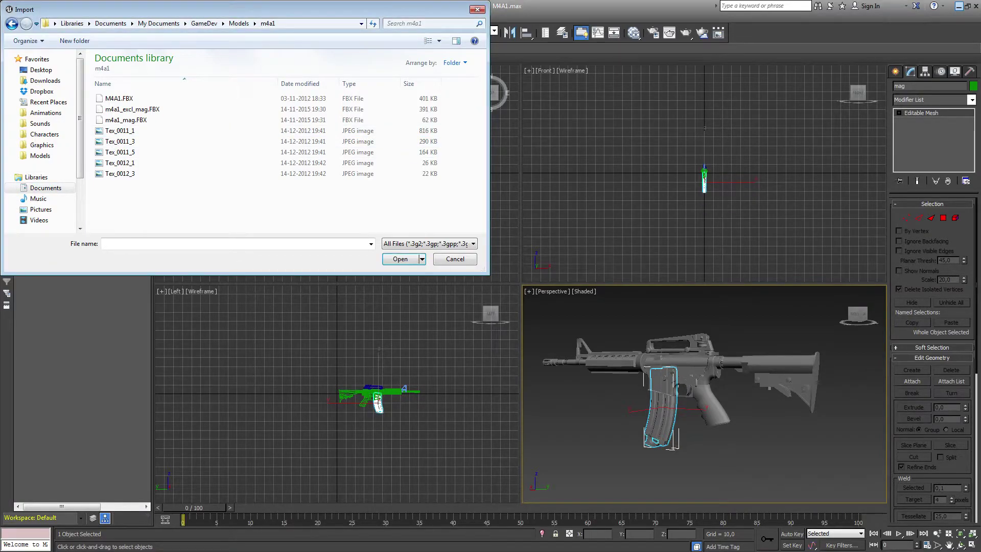
Import m4a1_excl_mag.FBX and m4a1_mag.FBX together as static meshes, applying the default FBX import options to all files.
click(145, 113)
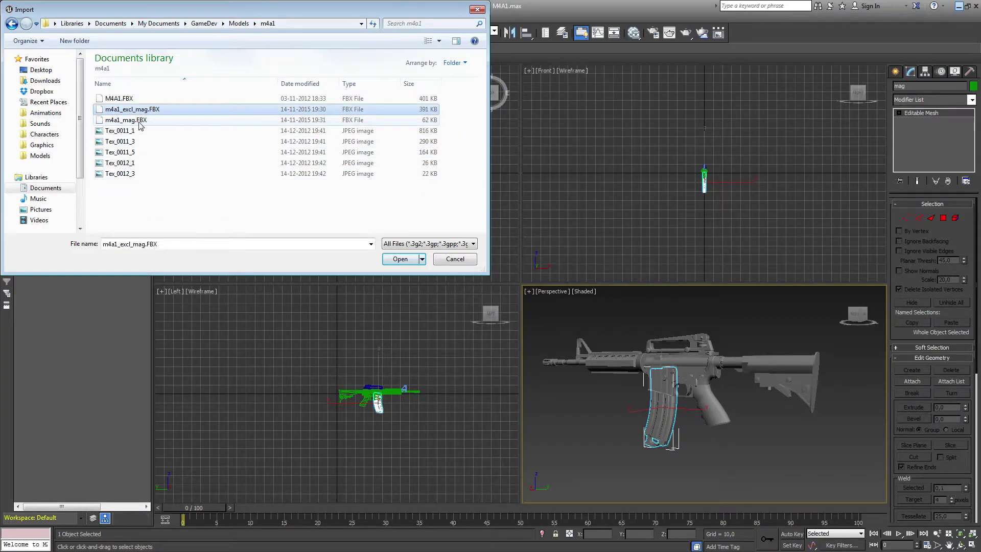
ctrl+click(141, 121)
click(400, 259)
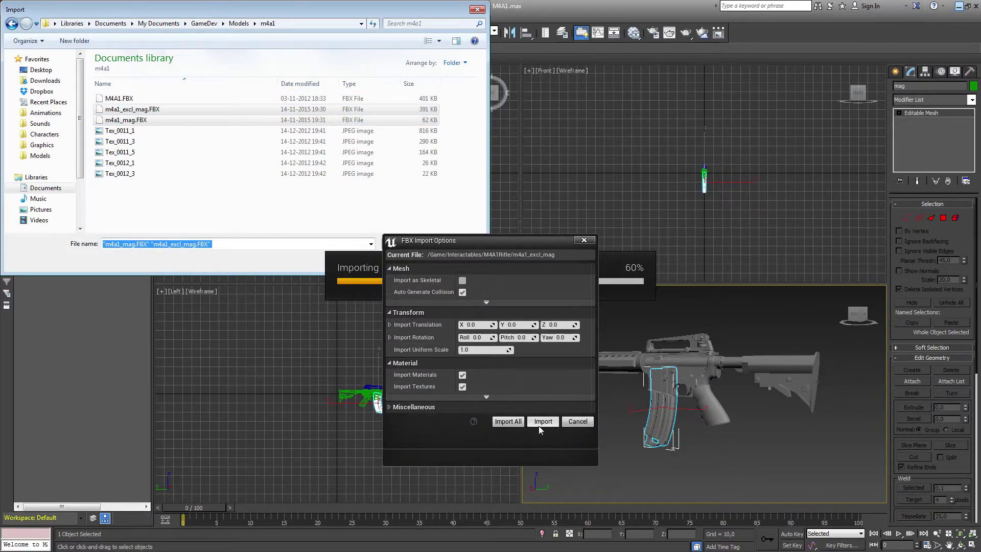
click(514, 423)
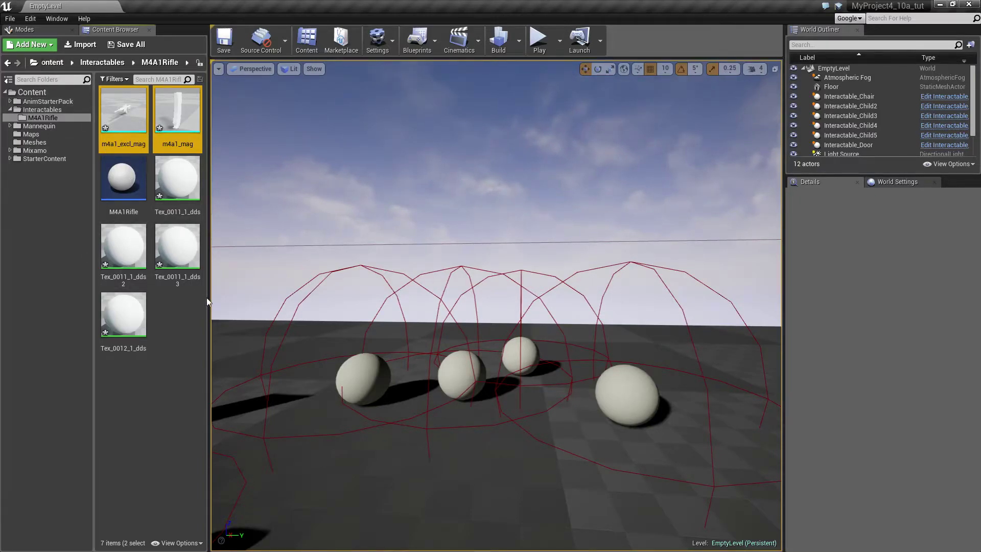
Force delete the four imported materials, Tex_0011_1_dds, Tex_0011_1_dds2, Tex_0011_1_dds3 and Tex_0012_1_dds, from the M4A1Rifle folder.
click(193, 180)
key(Delete)
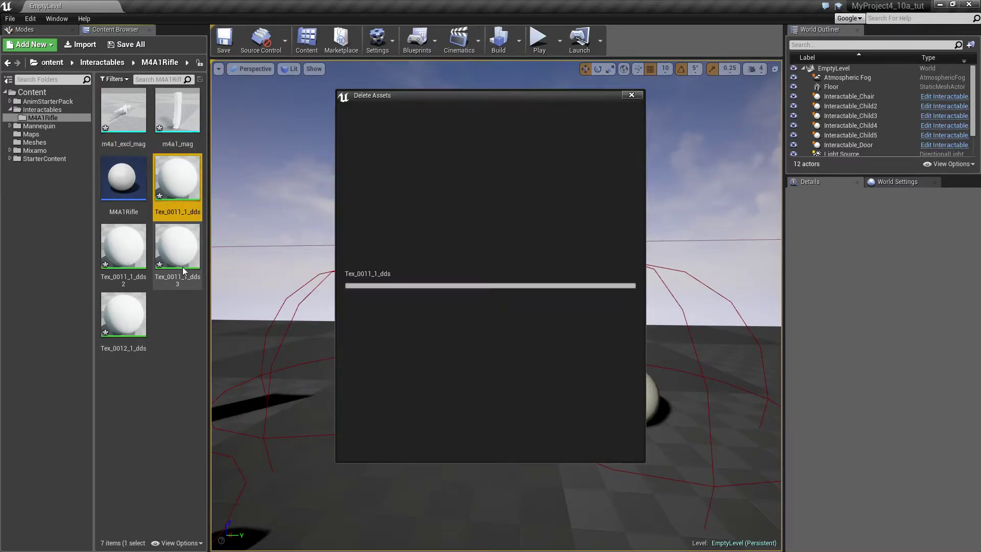
click(438, 442)
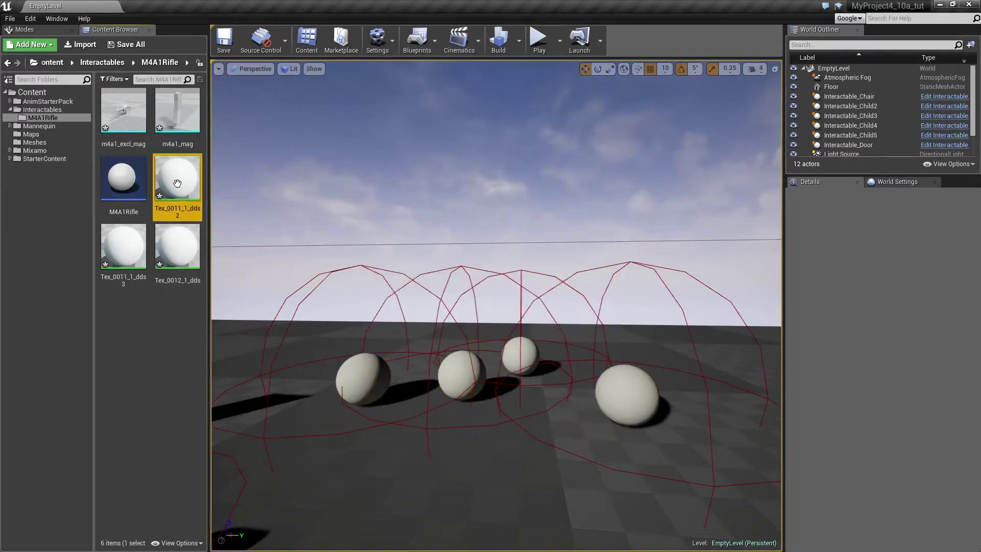
key(Delete)
click(415, 443)
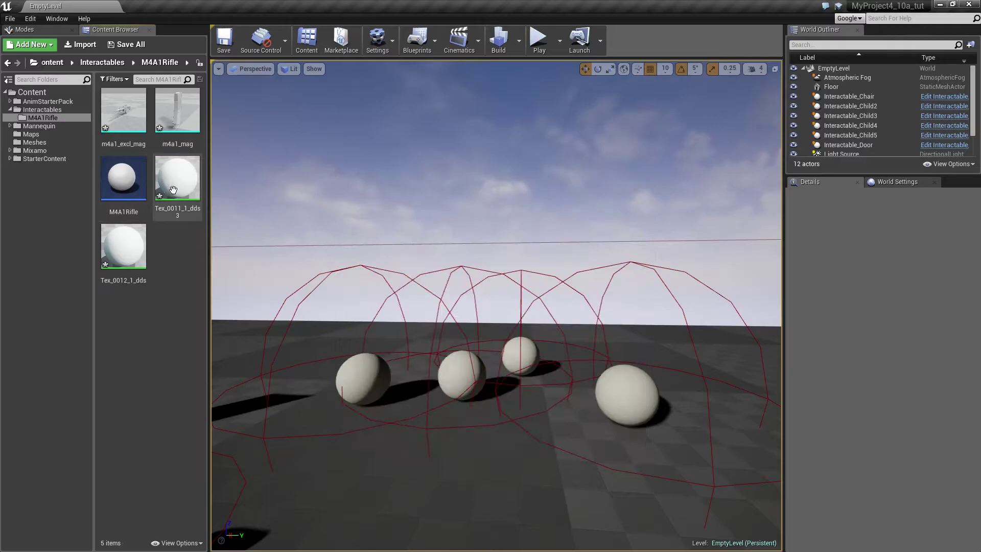
key(Delete)
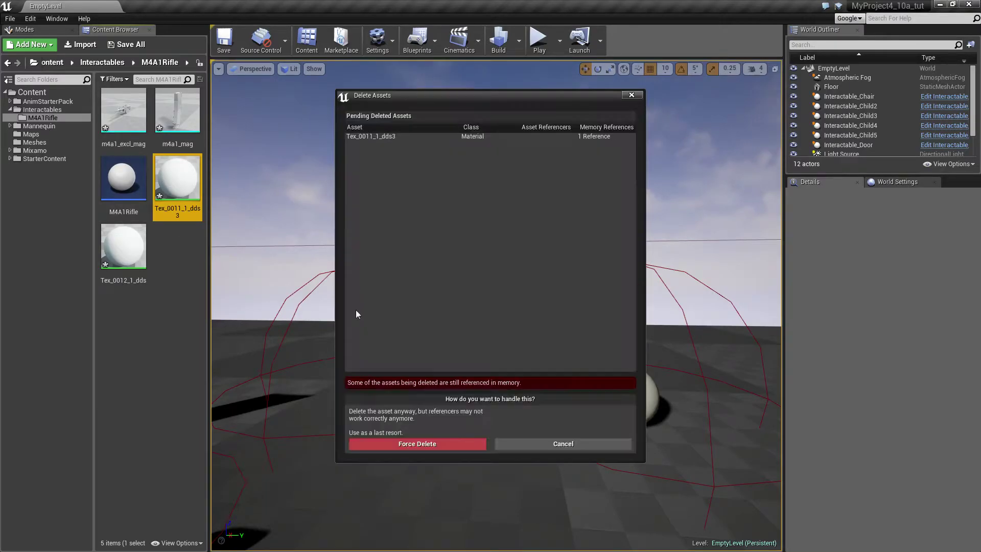
click(442, 443)
key(Delete)
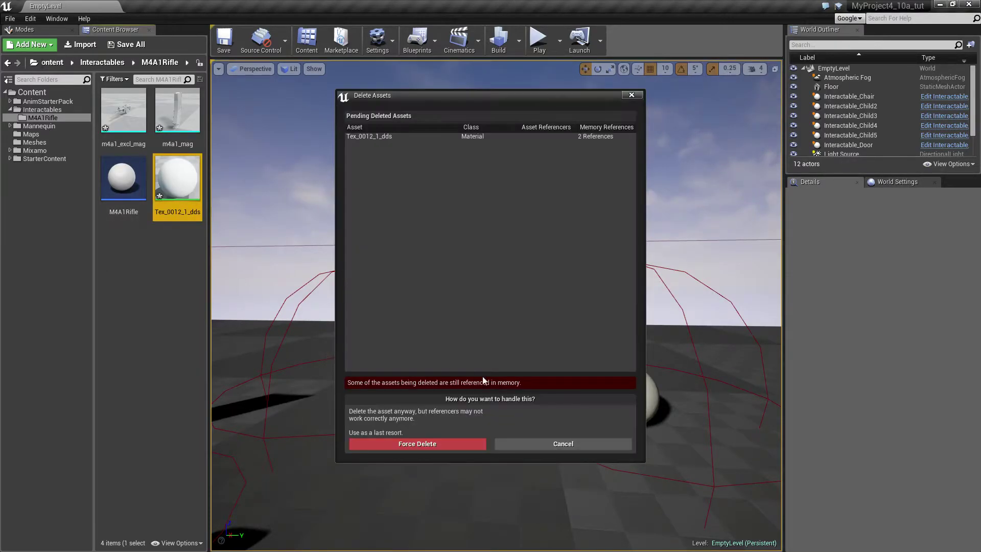
click(433, 445)
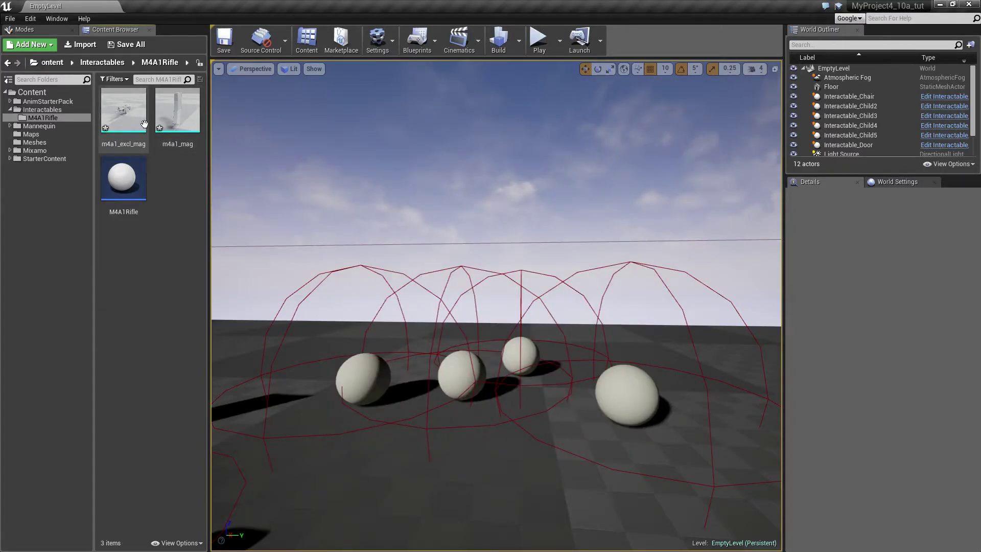
Open the M4A1Rifle blueprint and assign the m4a1_excl_mag mesh to its inherited StaticMesh component.
double_click(125, 182)
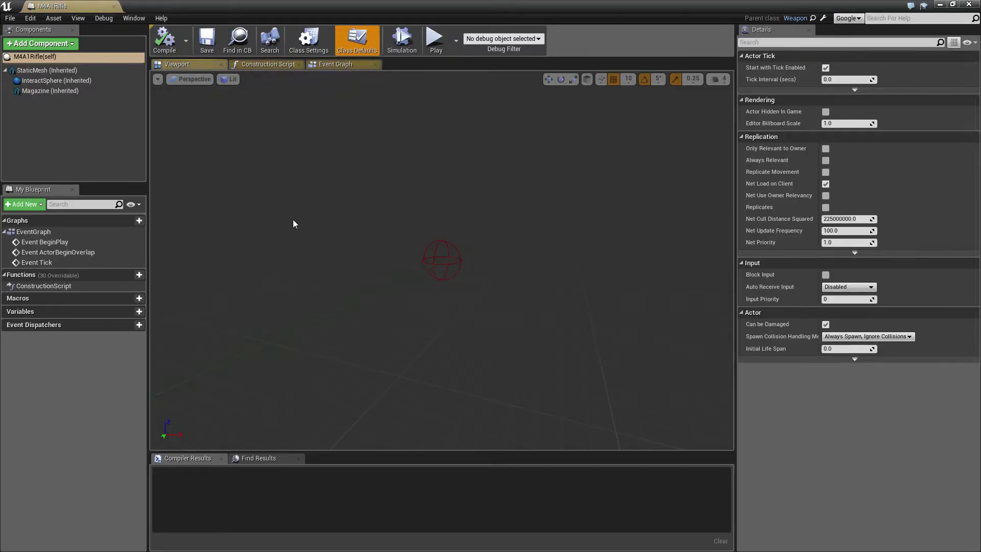
click(33, 72)
click(907, 201)
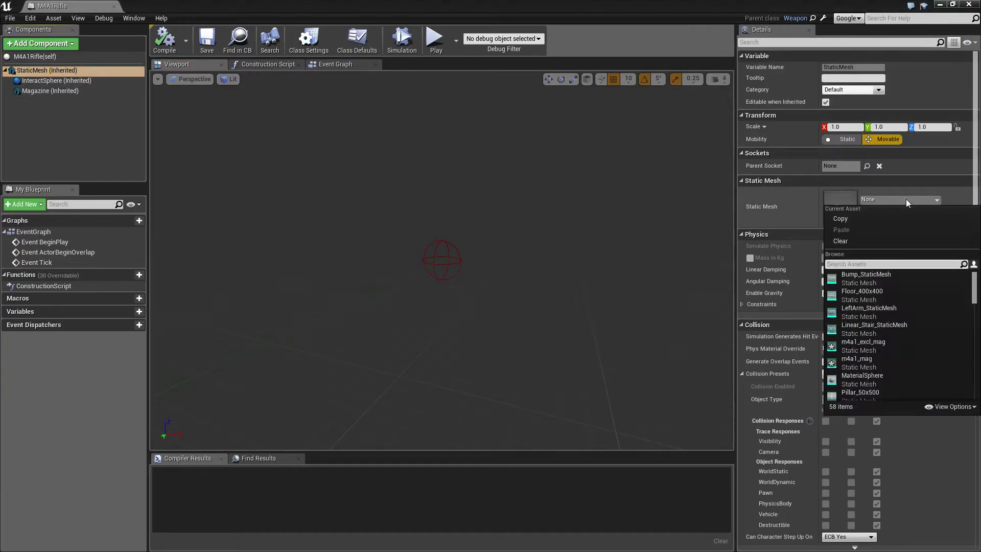
text(m4)
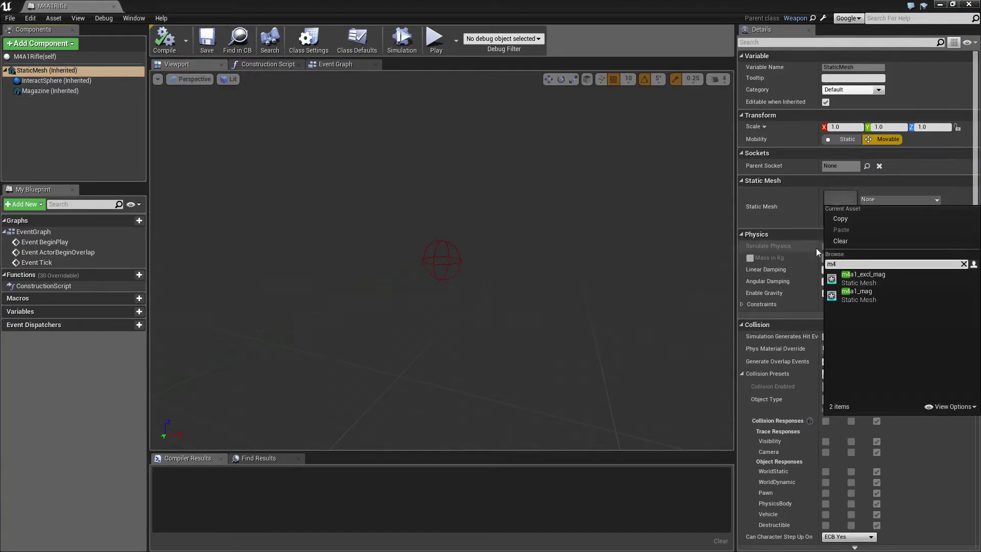
click(878, 278)
scroll(455, 304, up, 3)
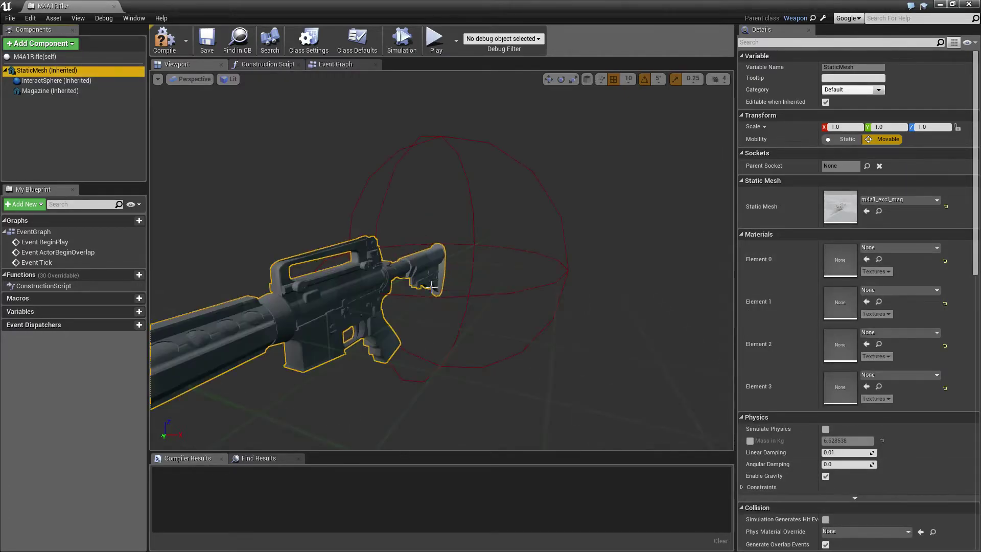
drag(416, 310, 358, 311)
scroll(416, 310, down, 5)
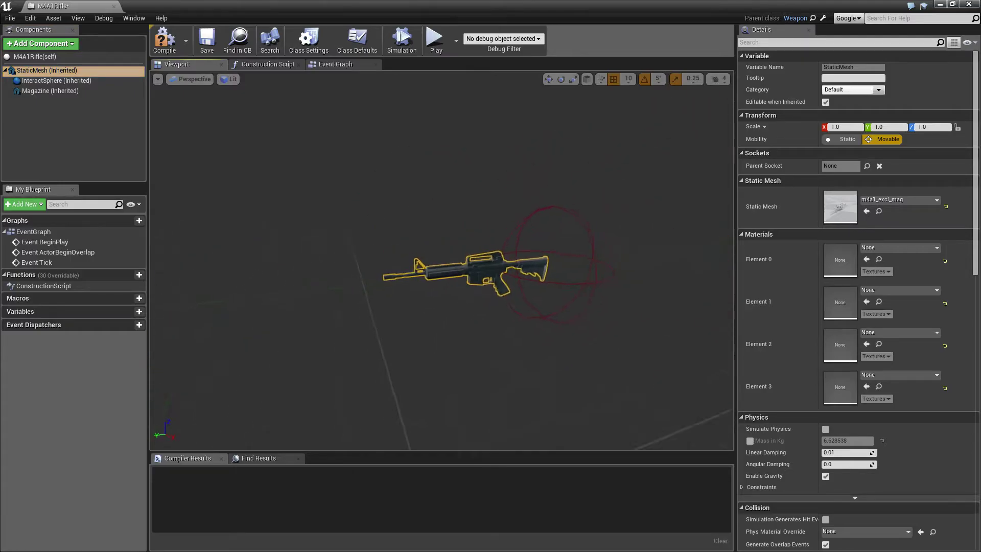
scroll(416, 310, up, 4)
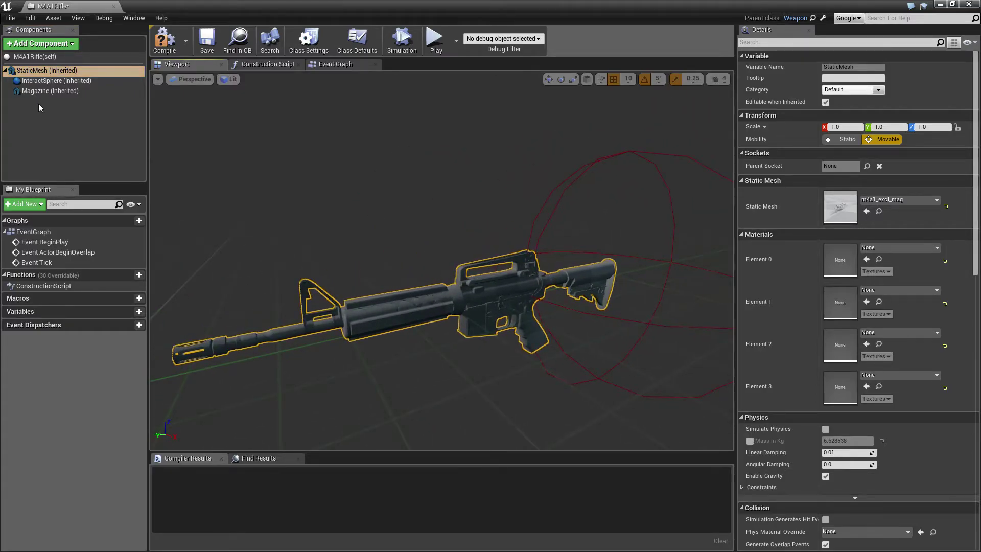
Assign the m4a1_mag mesh to the inherited Magazine component, and compile, save and close the blueprint.
click(49, 92)
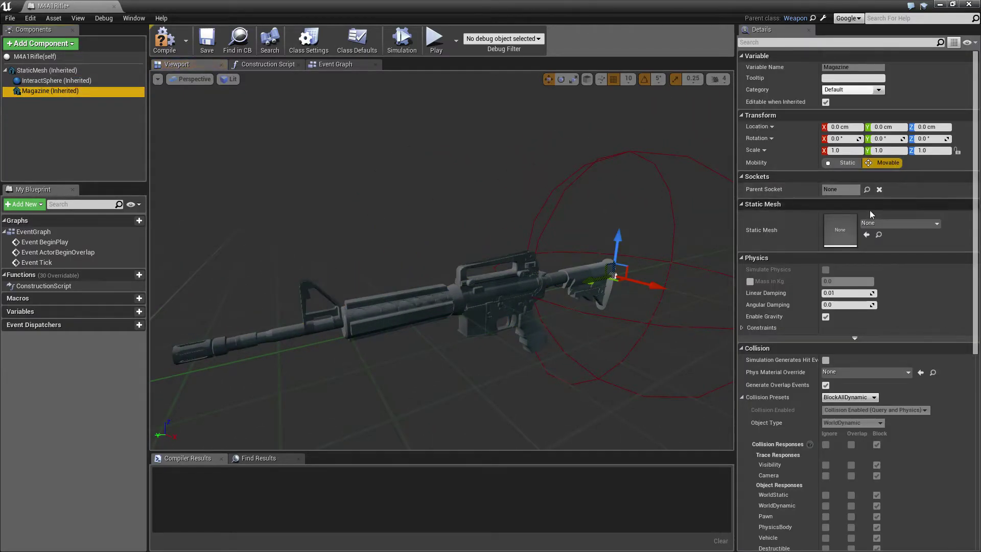
click(899, 227)
text(mag)
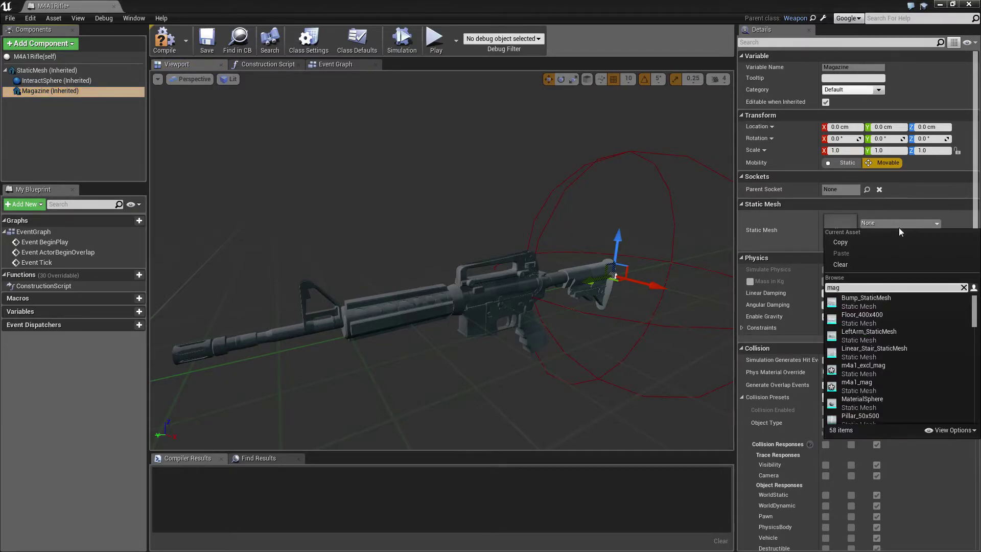
click(853, 317)
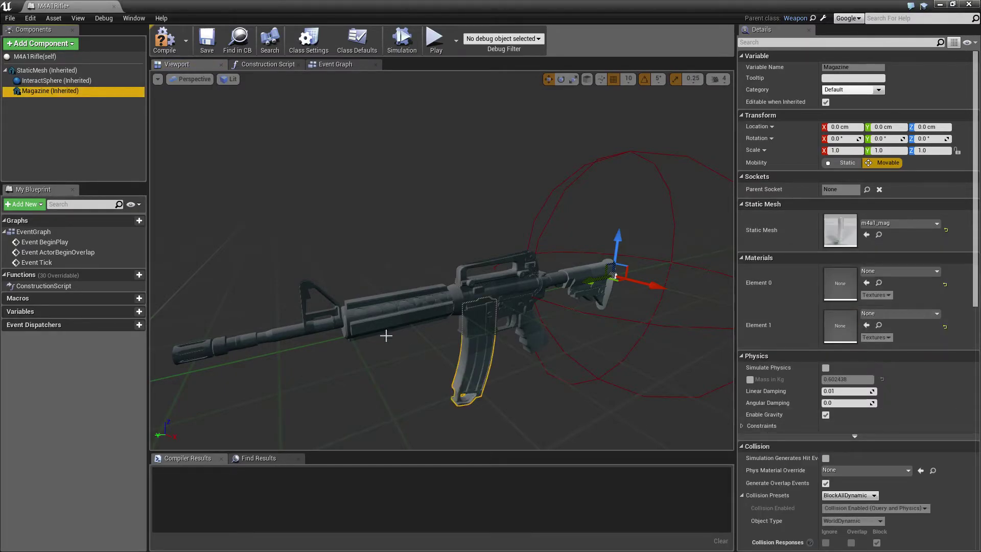
right_drag(386, 335, 381, 335)
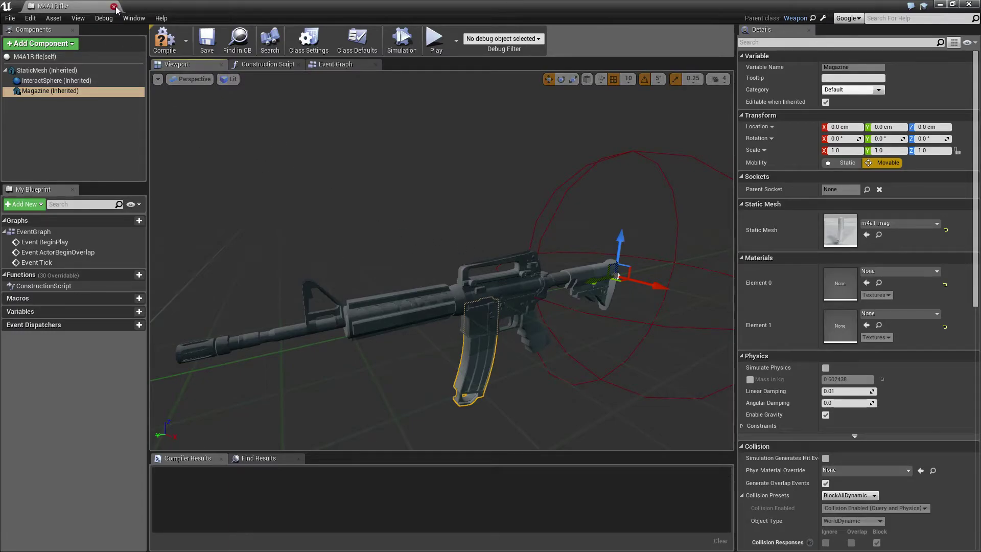
click(163, 41)
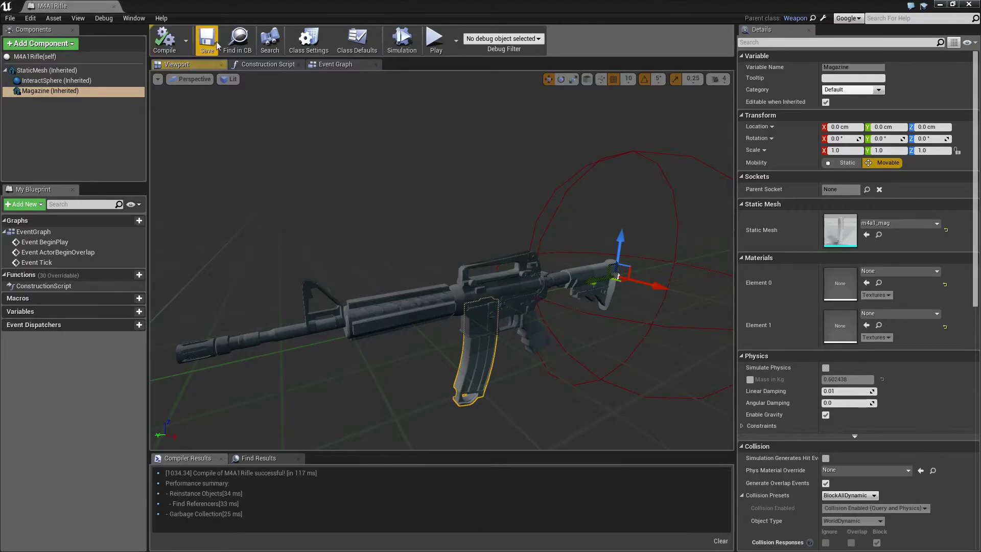
click(114, 7)
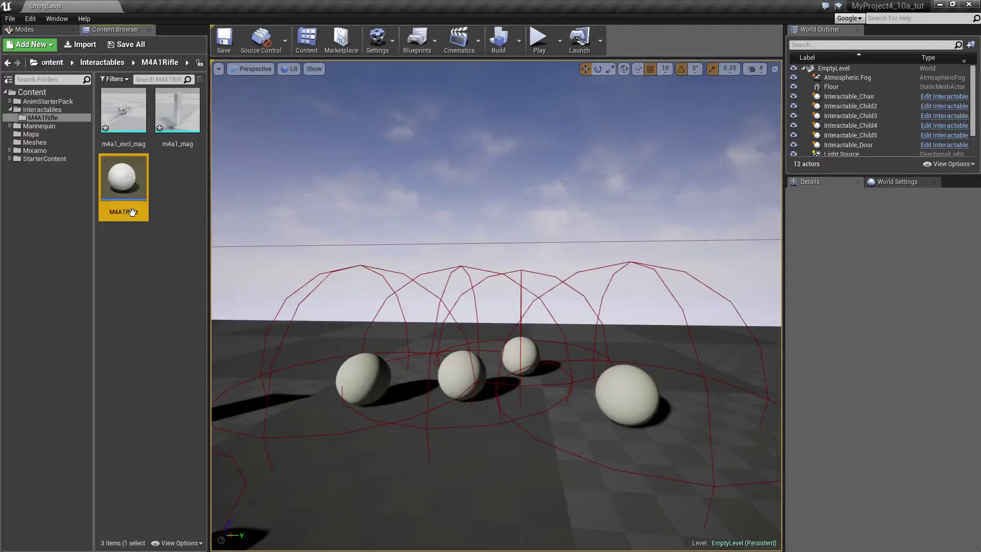
Rename the two imported meshes with an SM_ prefix, as SM_m4a1_excl_mag and SM_m4a1_mag.
click(126, 142)
click(126, 144)
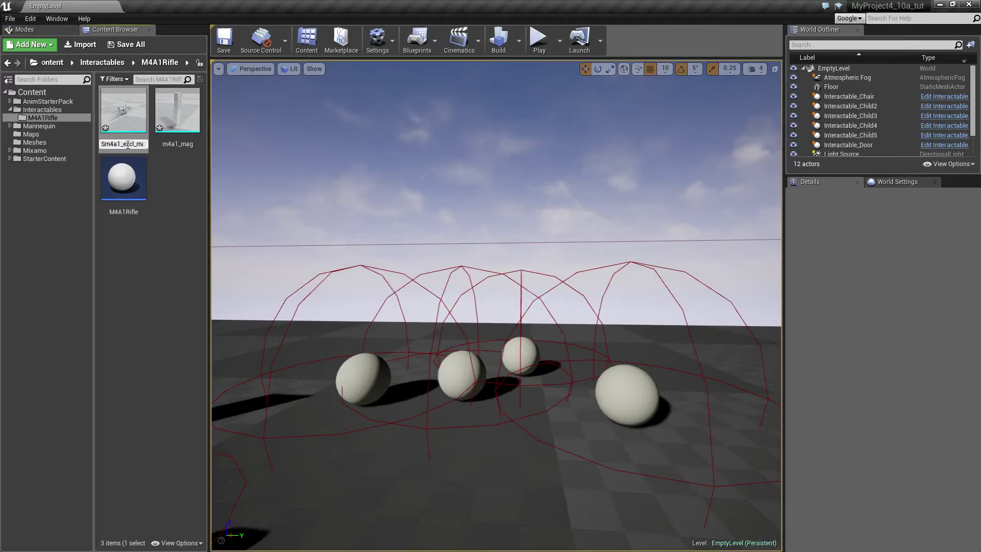
key(Return)
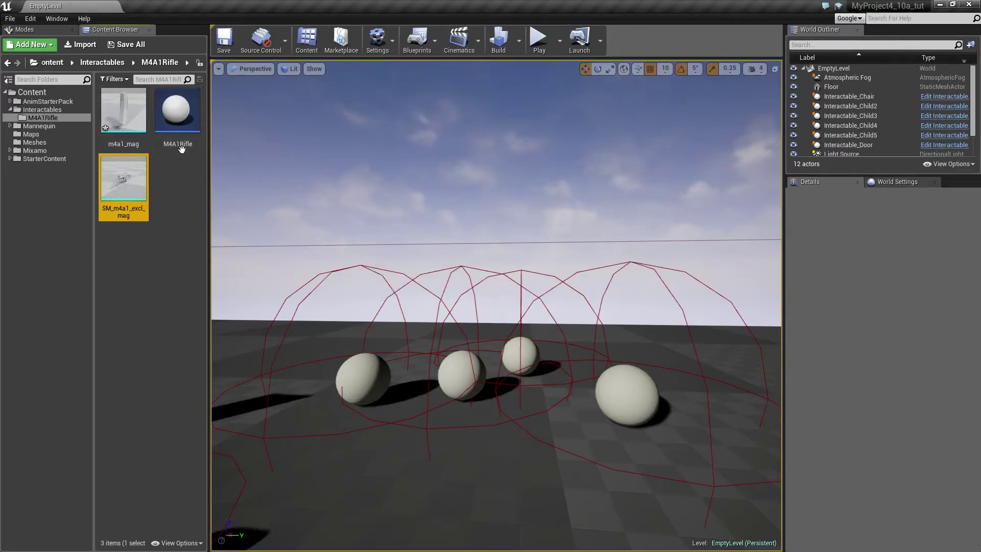
click(116, 142)
key(F2)
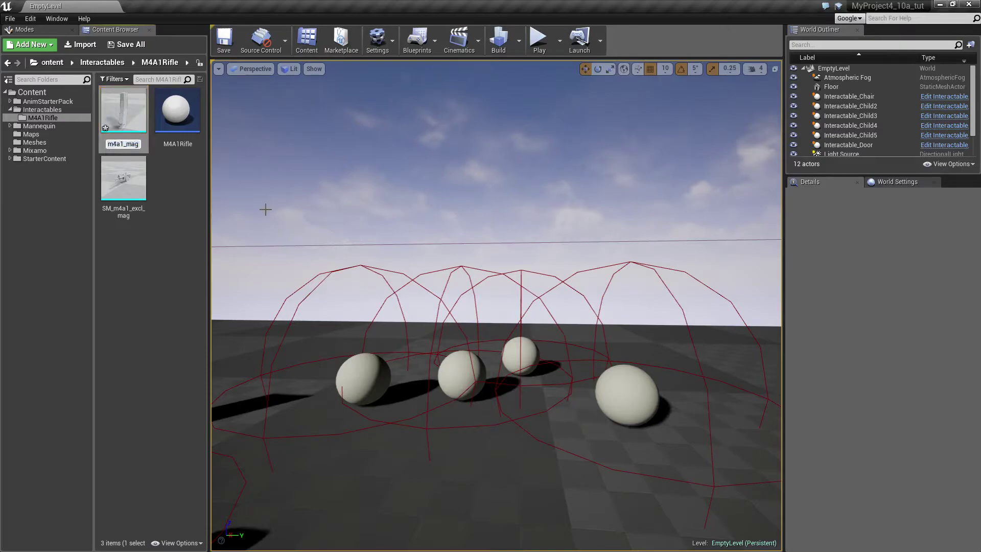
text(SM_)
key(Return)
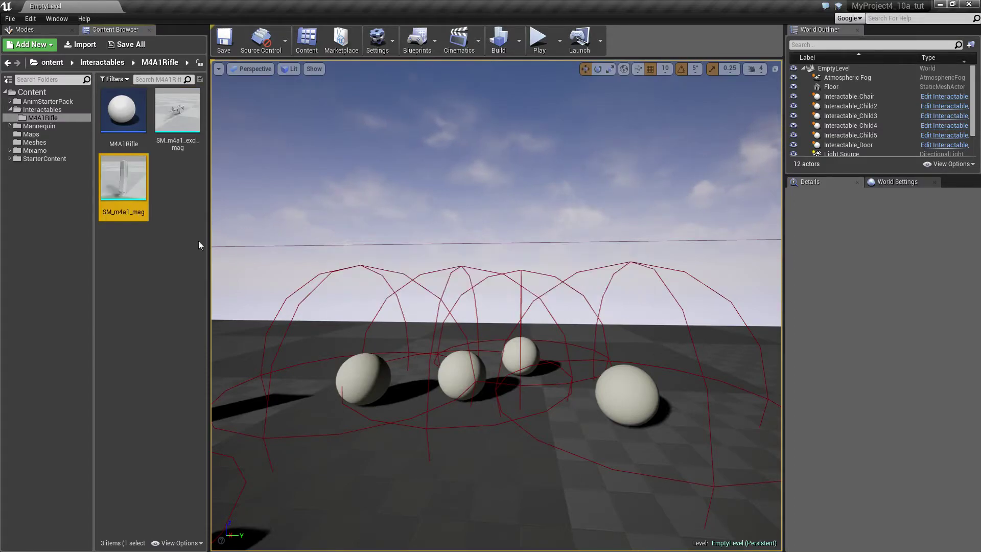
click(191, 211)
Reopen the M4A1Rifle blueprint and delete the BeginPlay, ActorBeginOverlap and Tick event nodes from its event graph.
double_click(128, 132)
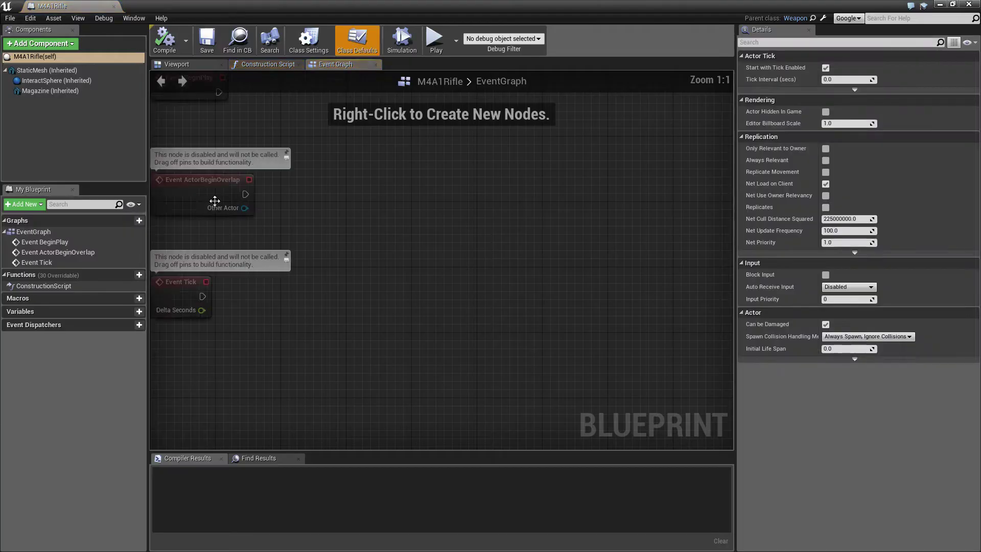
drag(267, 299, 184, 88)
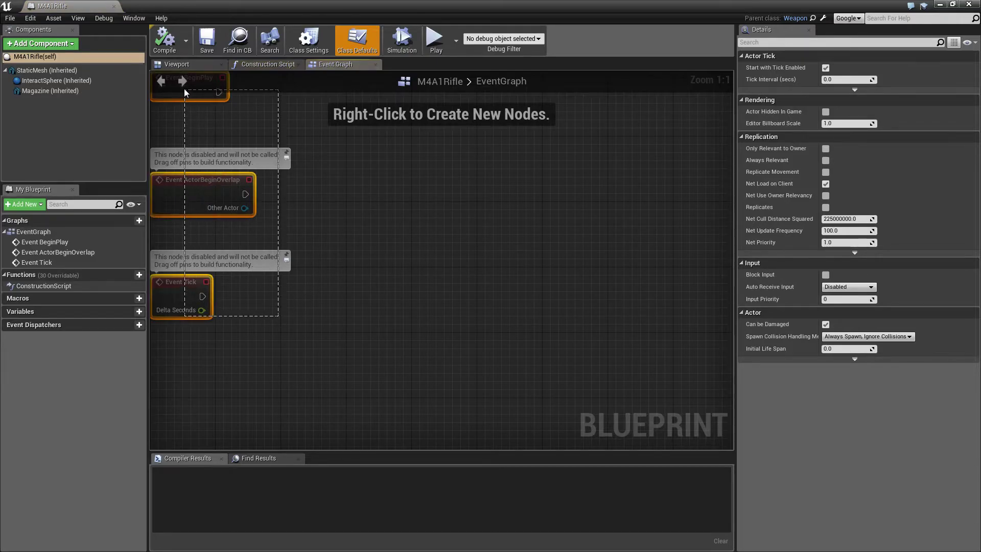
key(Delete)
right_drag(266, 251, 485, 297)
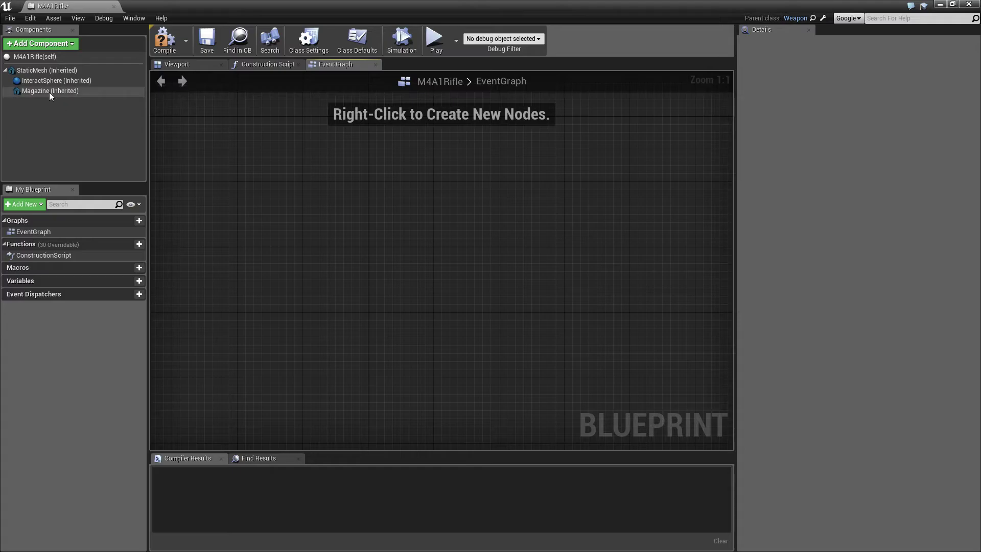
Move the InteractSphere component along the Y axis to 40 cm, centring it on the rifle in the blueprint viewport.
click(31, 70)
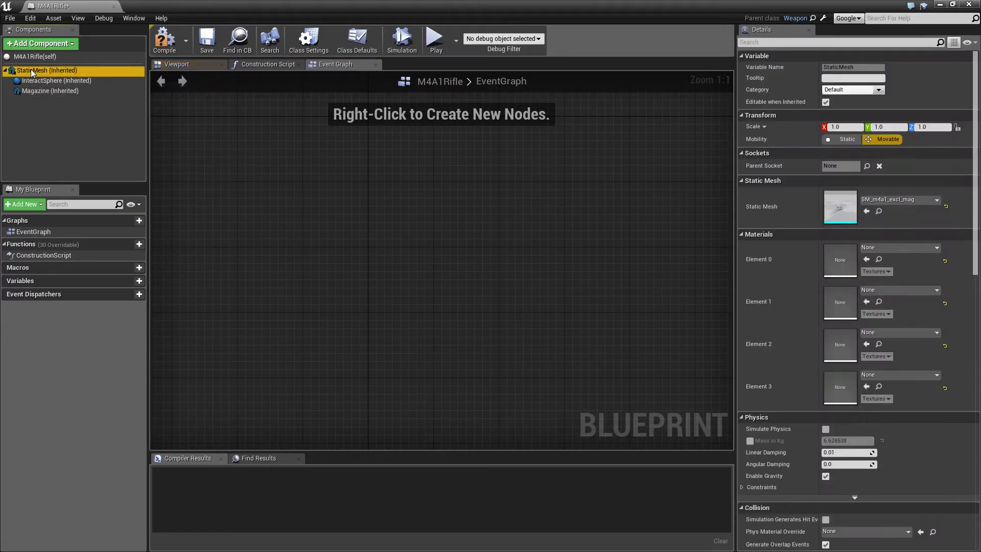
click(176, 66)
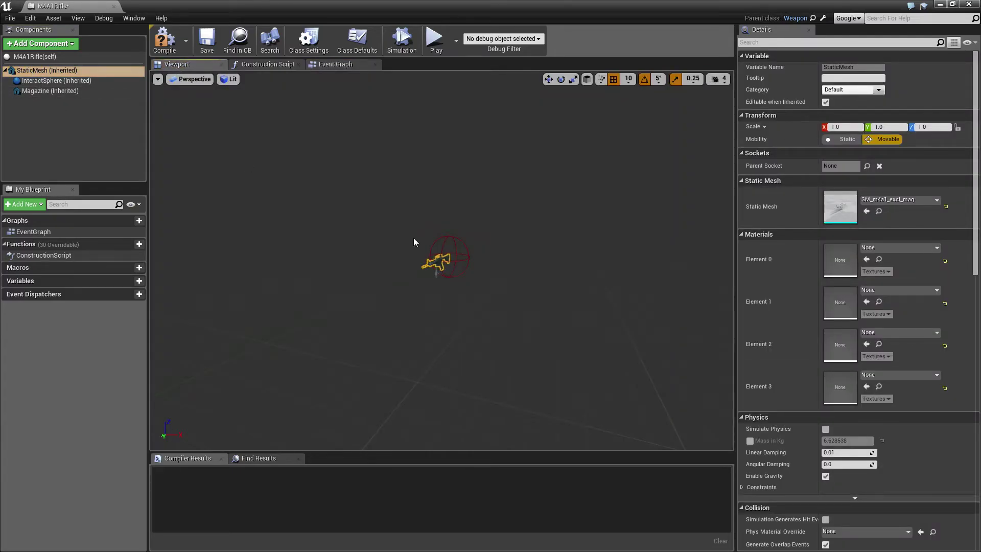
scroll(448, 252, up, 5)
mouse_move(449, 252)
mouse_down()
mouse_move(328, 135)
mouse_move(438, 158)
mouse_move(289, 174)
mouse_move(459, 263)
mouse_up()
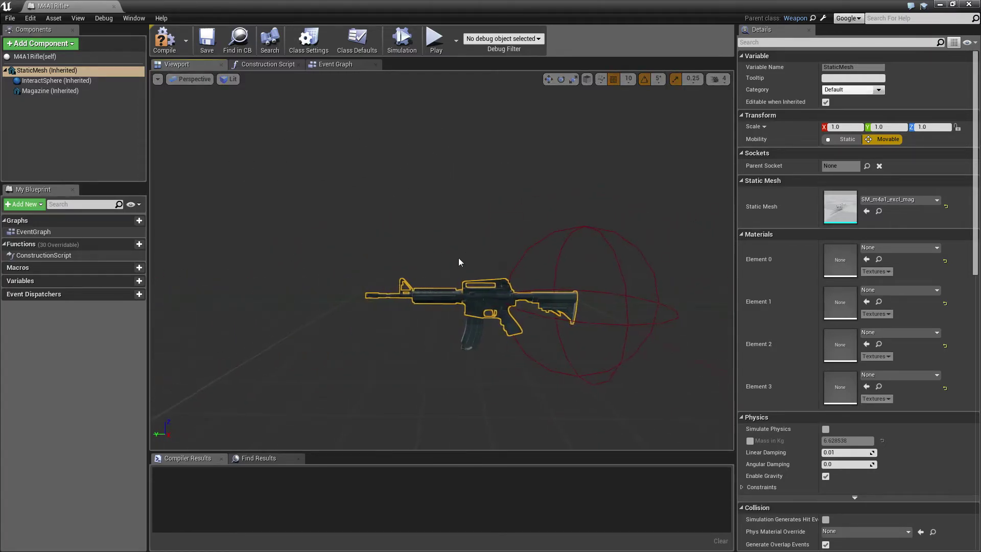
click(46, 81)
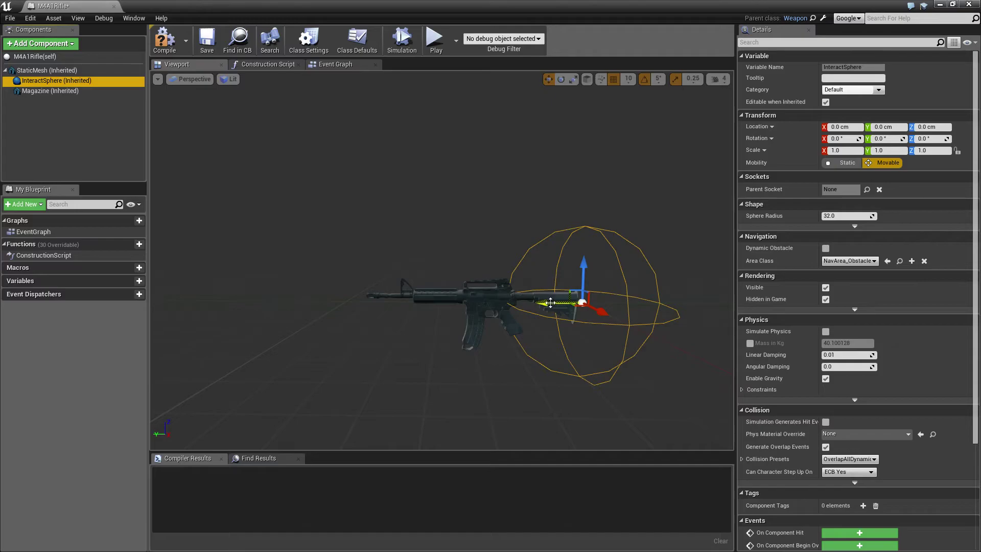
drag(551, 302, 445, 297)
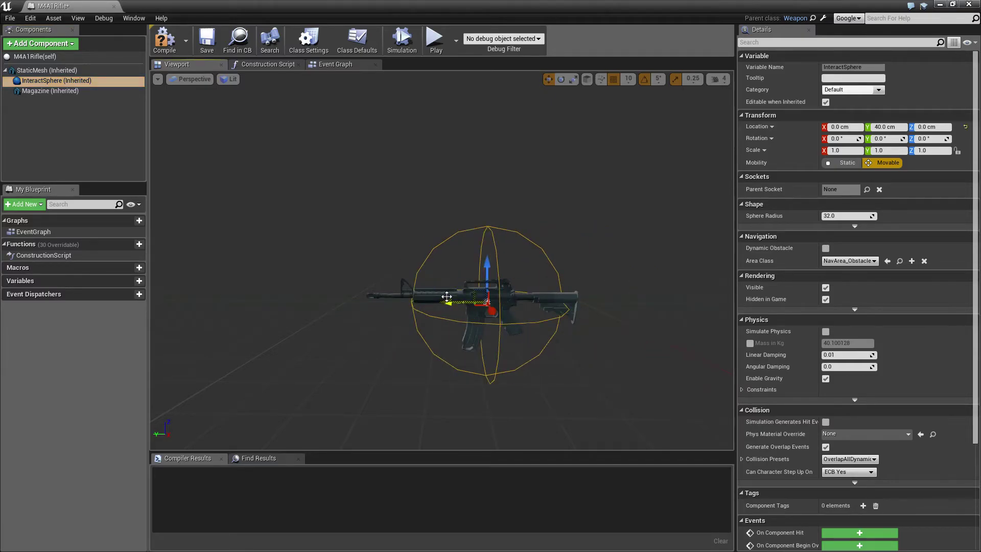
Scale the InteractSphere component to 5.0 on the X, Y and Z axes.
click(846, 151)
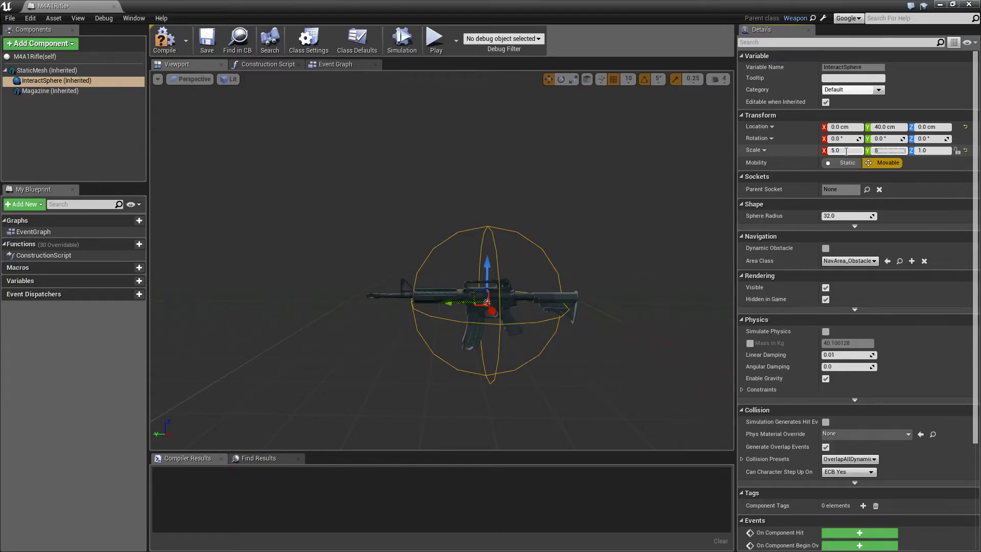
text(5.0)
key(Return)
scroll(559, 214, down, 5)
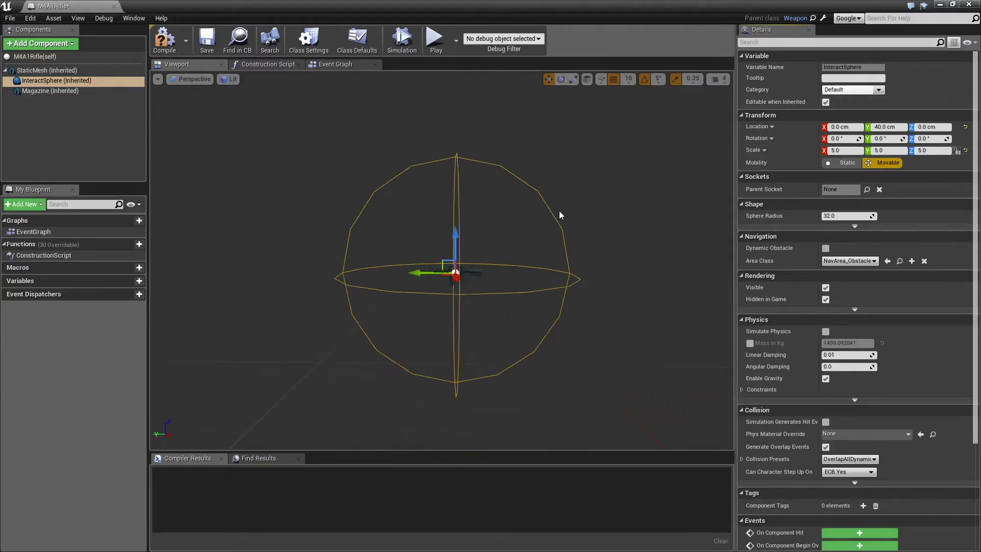
Compile the M4A1Rifle blueprint and close its editor to return to the level.
alt+drag(475, 210, 475, 209)
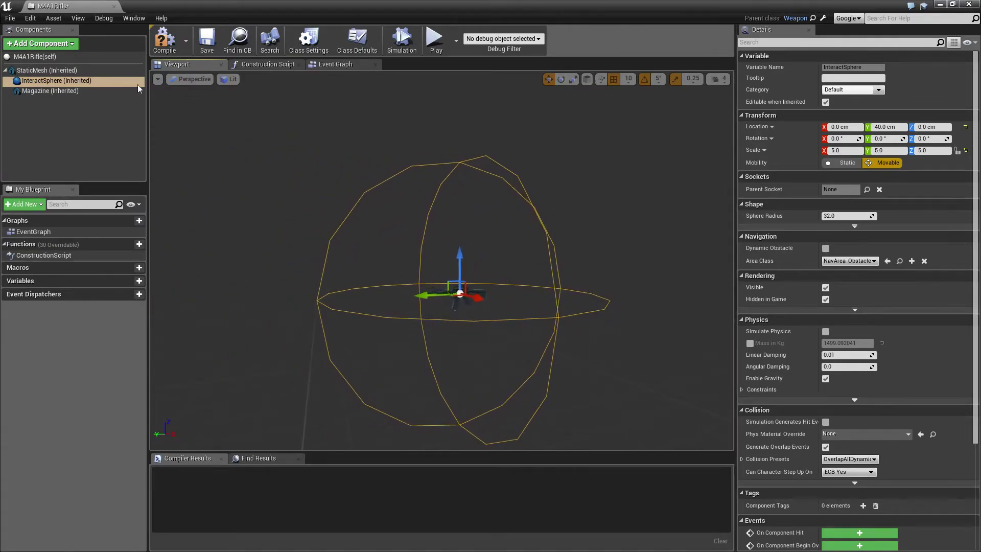
click(163, 51)
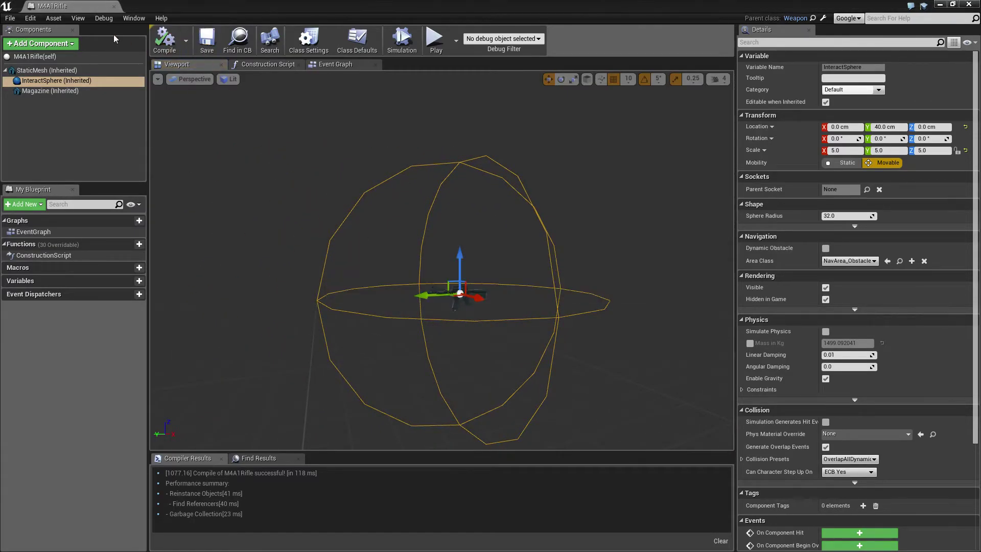
click(114, 6)
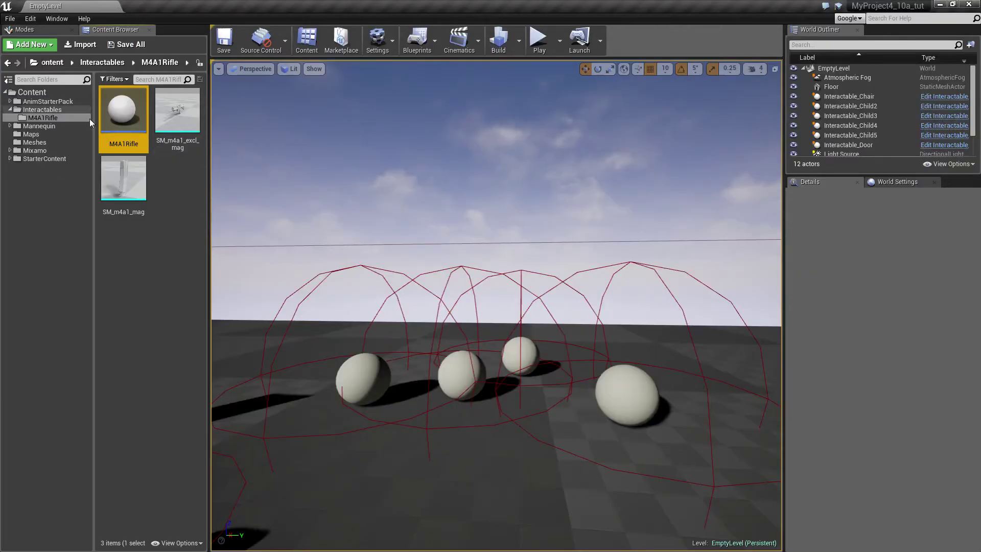
Place an M4A1Rifle in the level near the chair, at about X 980, Y 330, and raise it to Z 50 cm.
right_drag(237, 208, 230, 217)
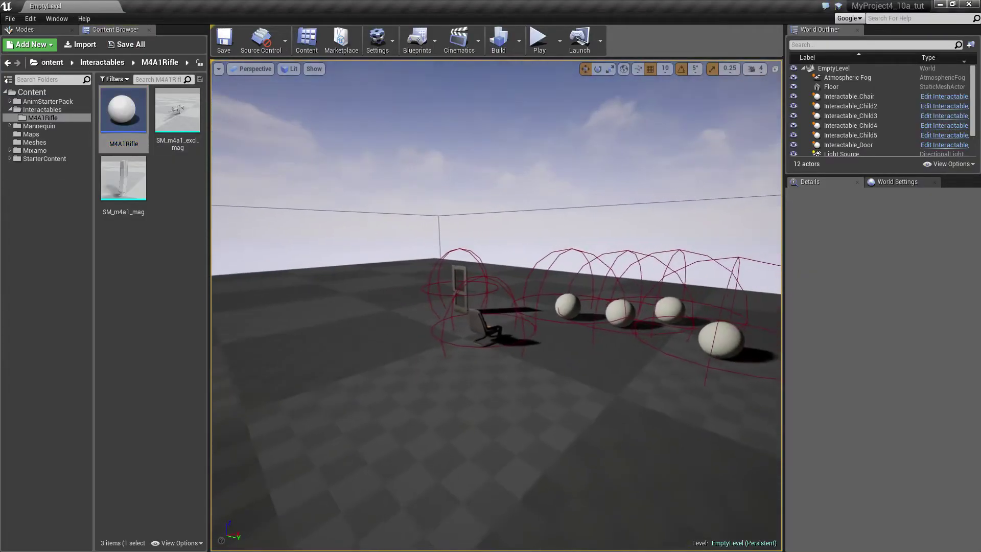
drag(128, 118, 542, 334)
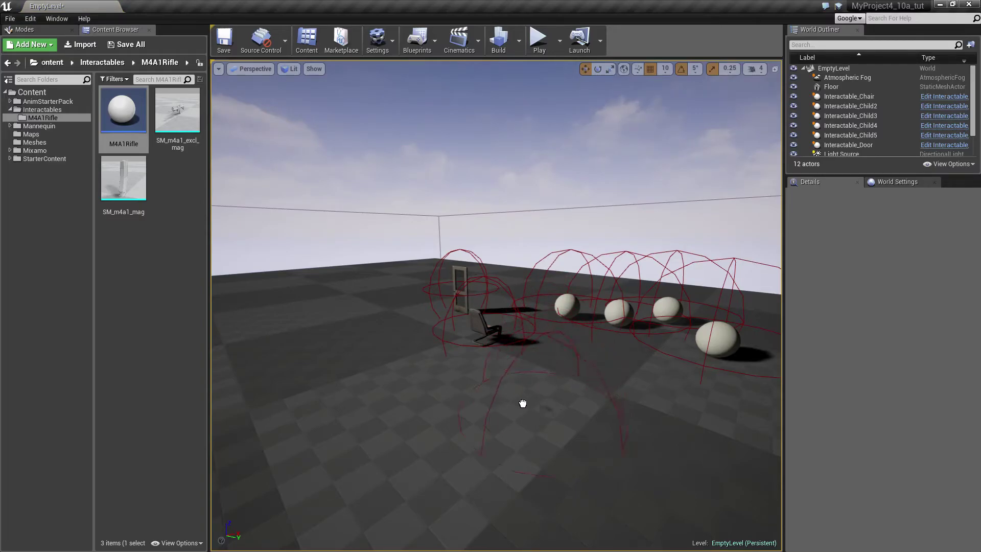
drag(522, 404, 516, 390)
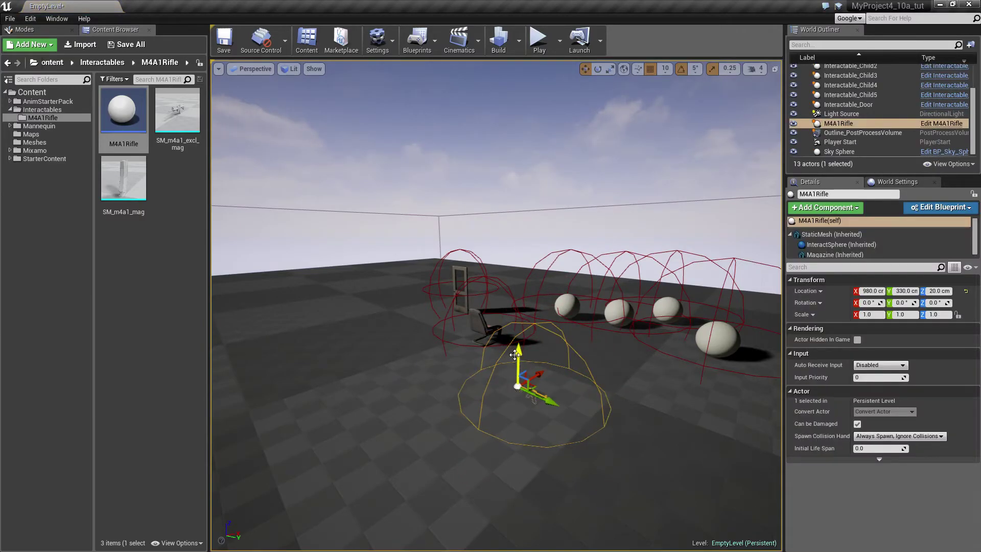
drag(519, 357, 521, 344)
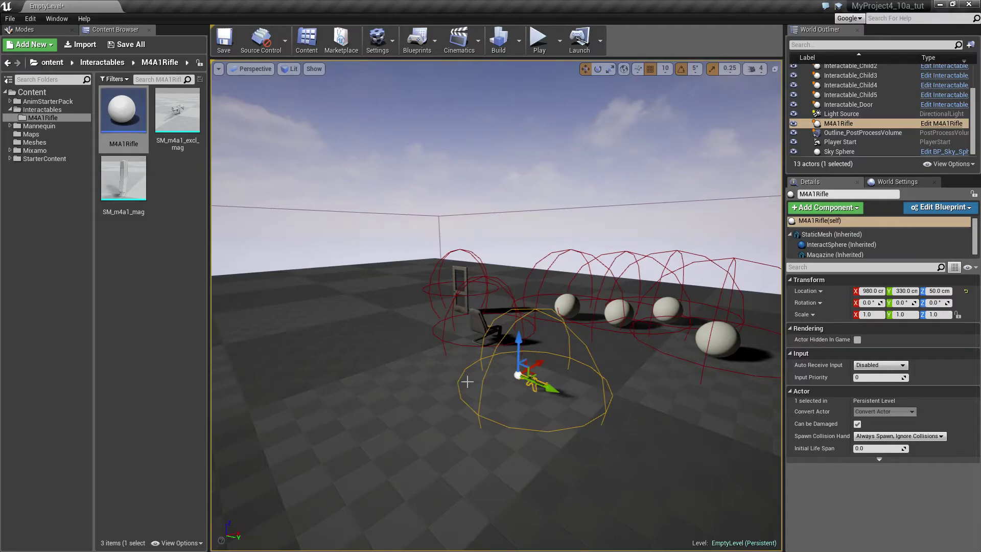
Rotate the placed M4A1Rifle onto its side, with a Y rotation of -90°, and snap it down to the floor.
key(e)
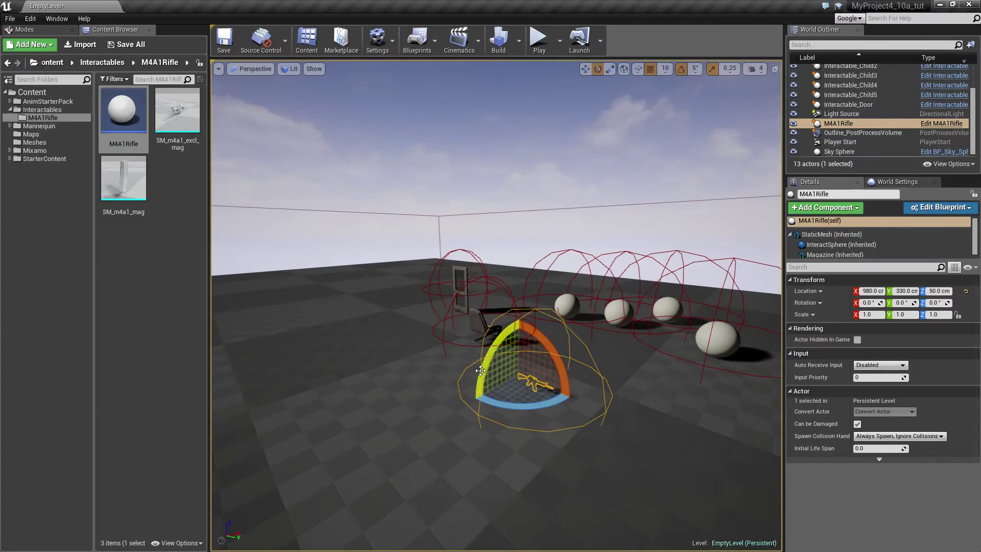
drag(494, 357, 514, 447)
drag(514, 406, 488, 417)
key(End)
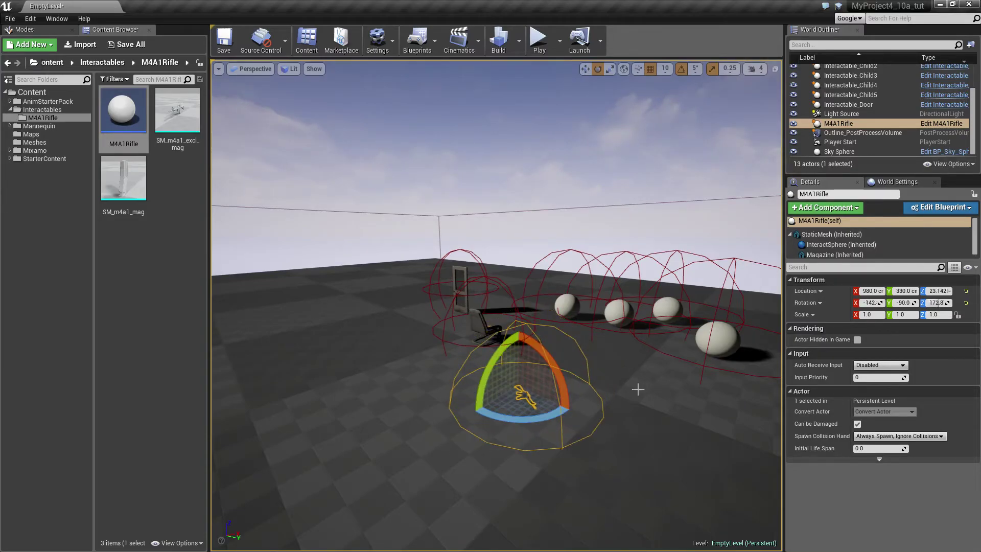
Play the level and walk the character up to the rifle to test its interaction.
click(535, 39)
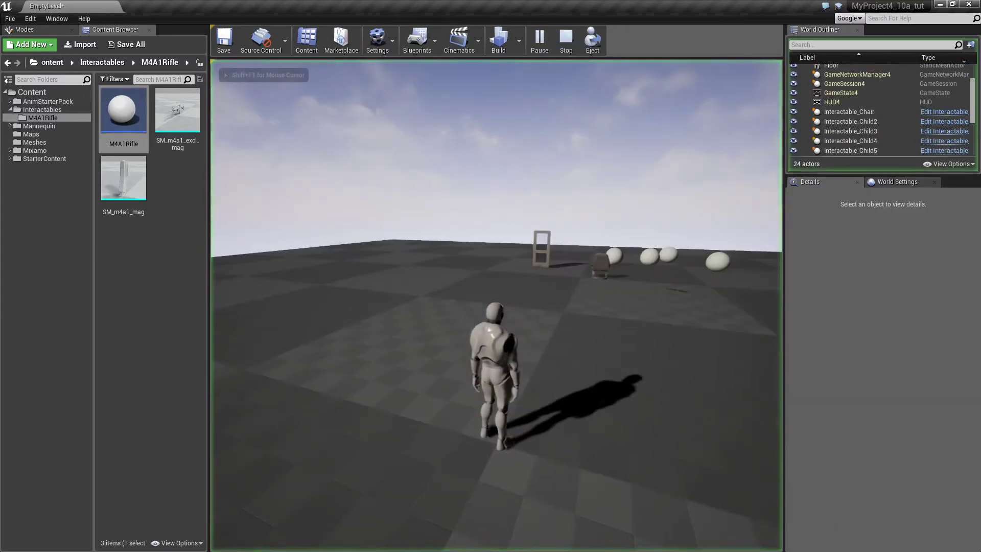
key(w)
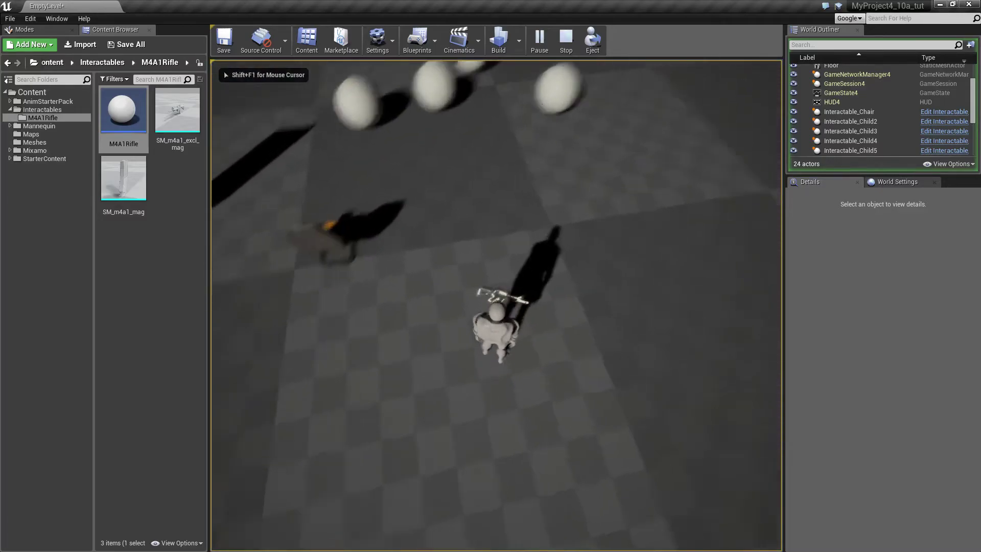
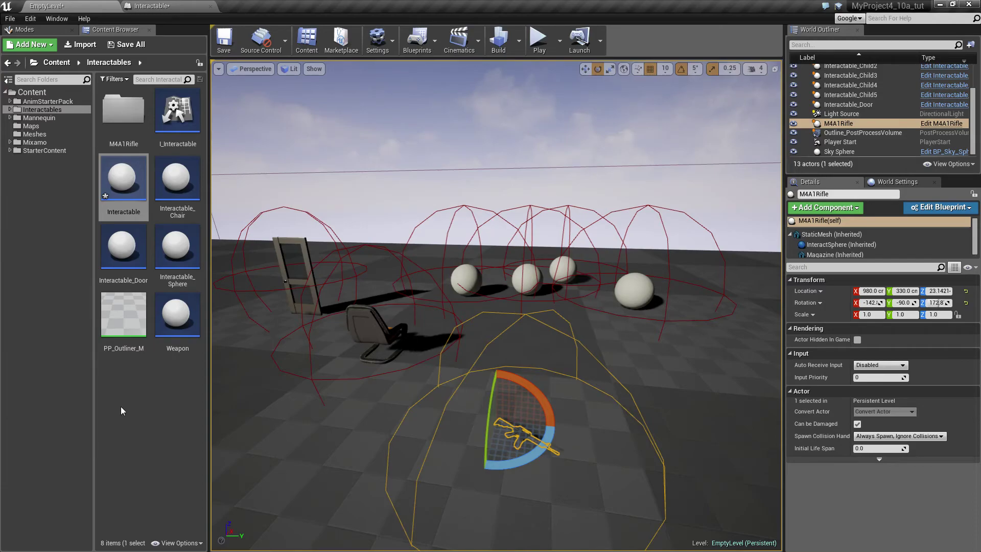
Create a Structure asset named InteractableInfo in the Interactables folder.
right_click(125, 391)
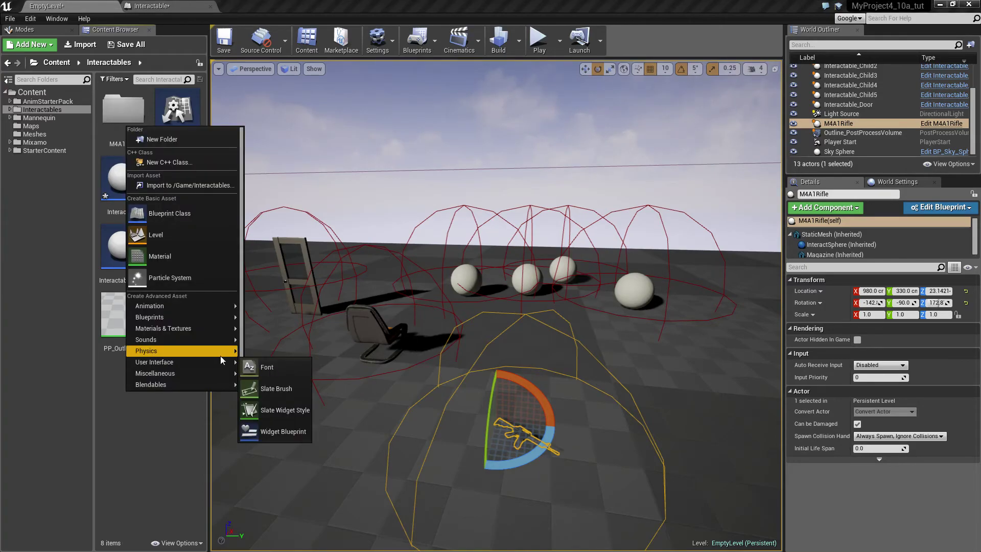
mouse_move(221, 355)
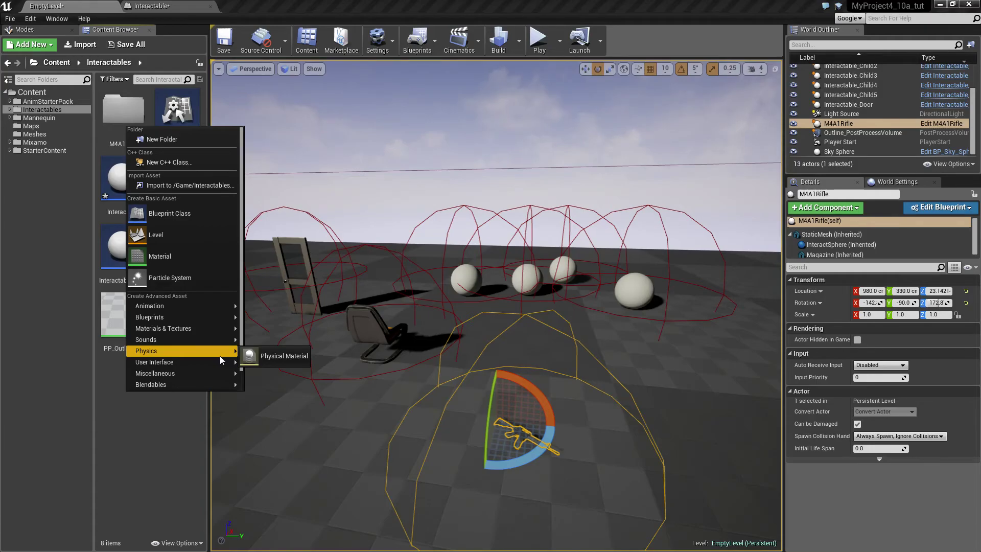
mouse_move(201, 317)
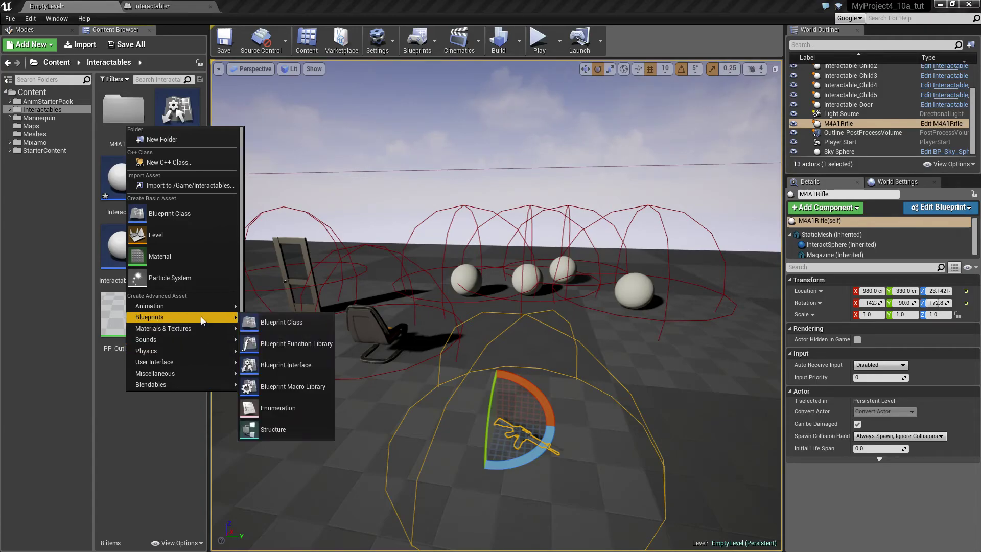
click(284, 431)
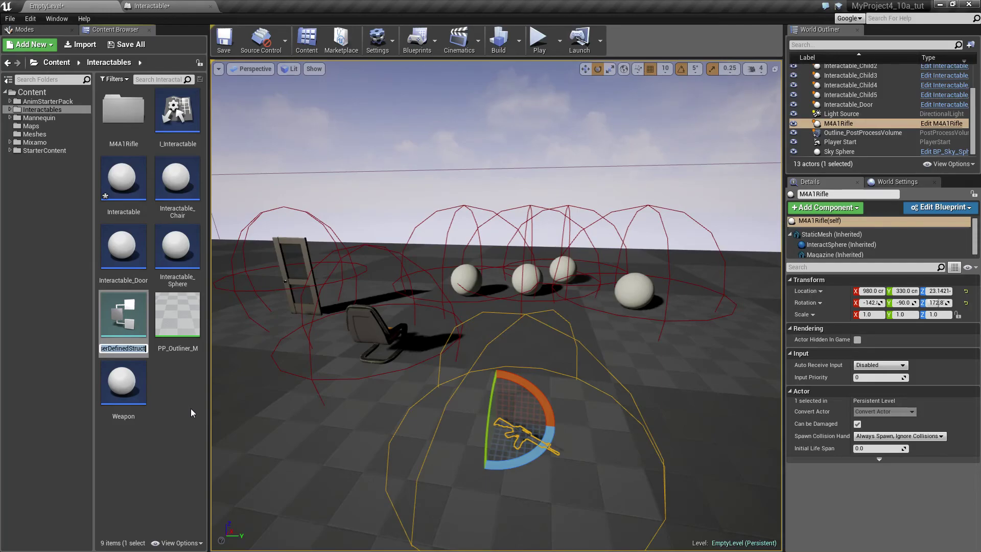
key(BackSpace)
text(InteractiableStr)
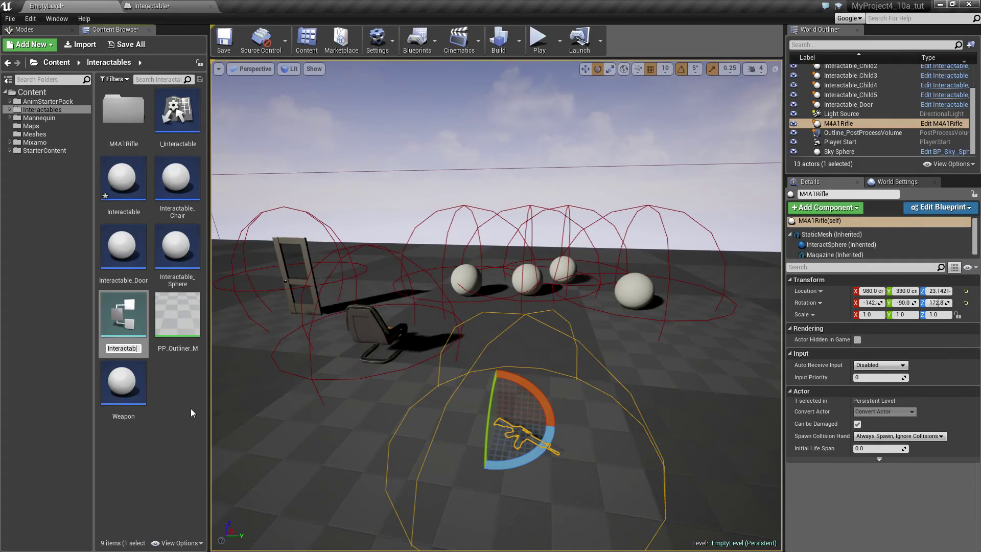
key(BackSpace)
key(BackSpace)
key(BackSpace)
text(Info)
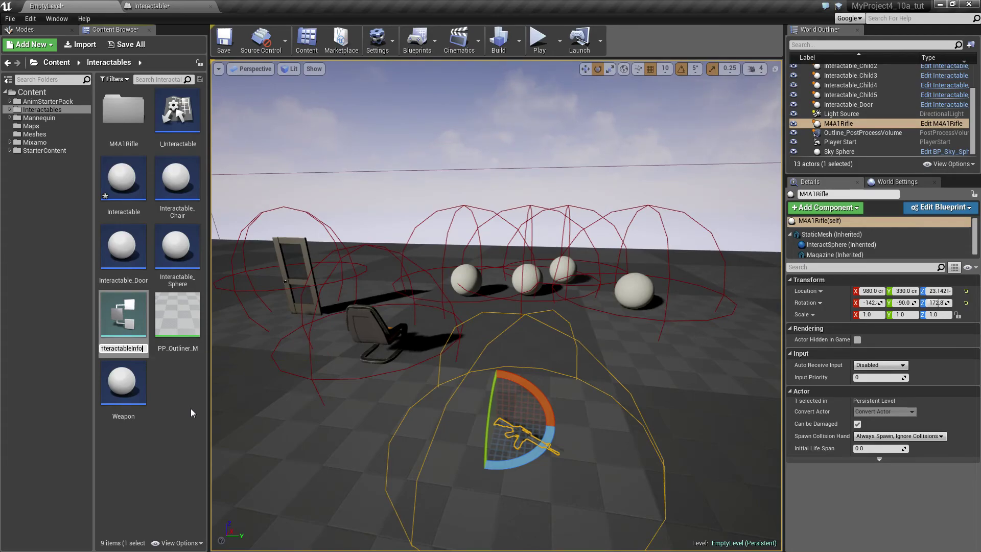
key(Return)
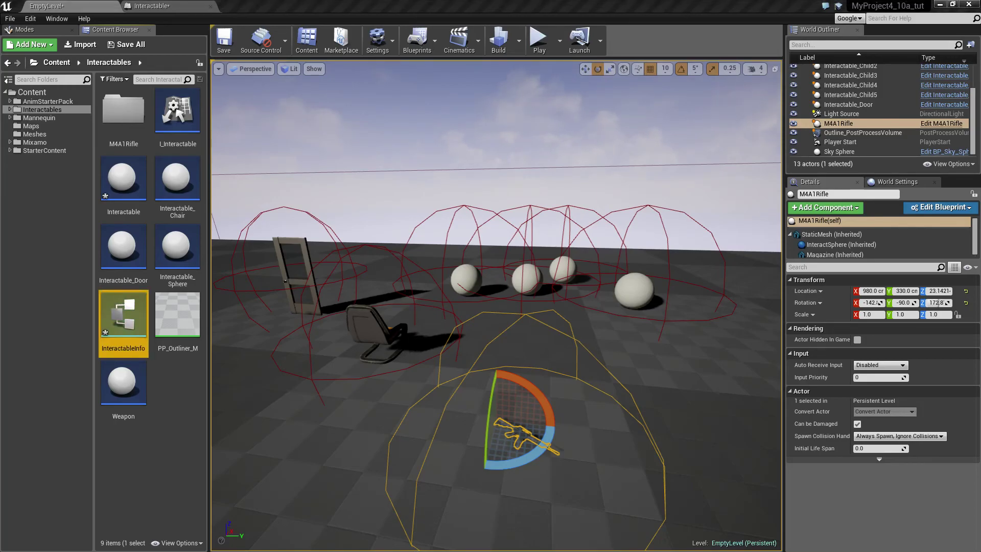
Open the InteractableInfo structure for editing and return to the EmptyLevel view.
double_click(125, 319)
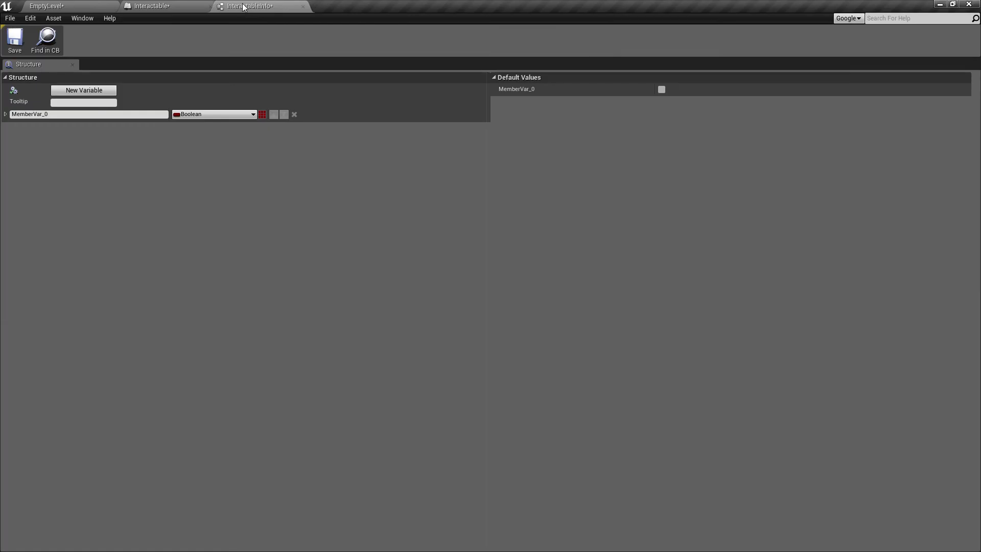
click(69, 6)
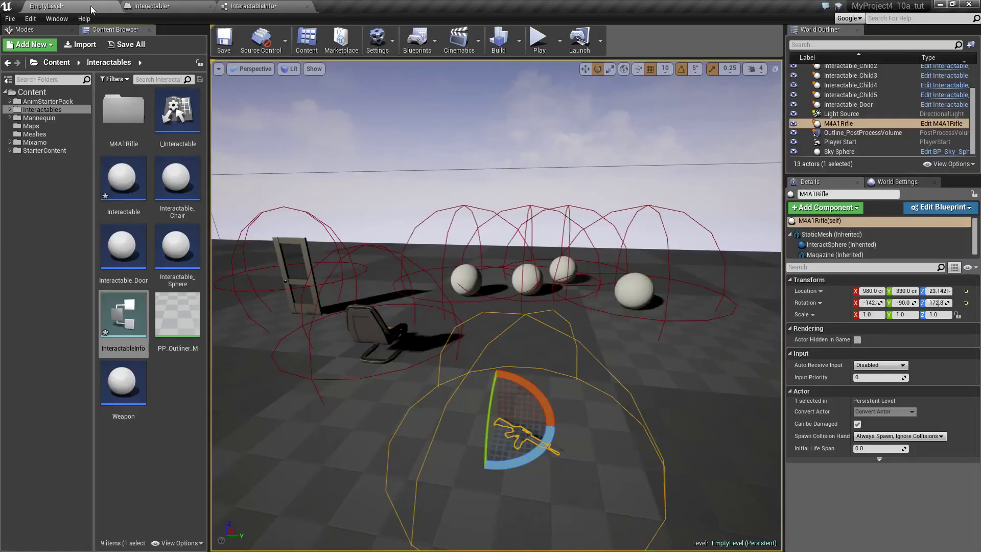